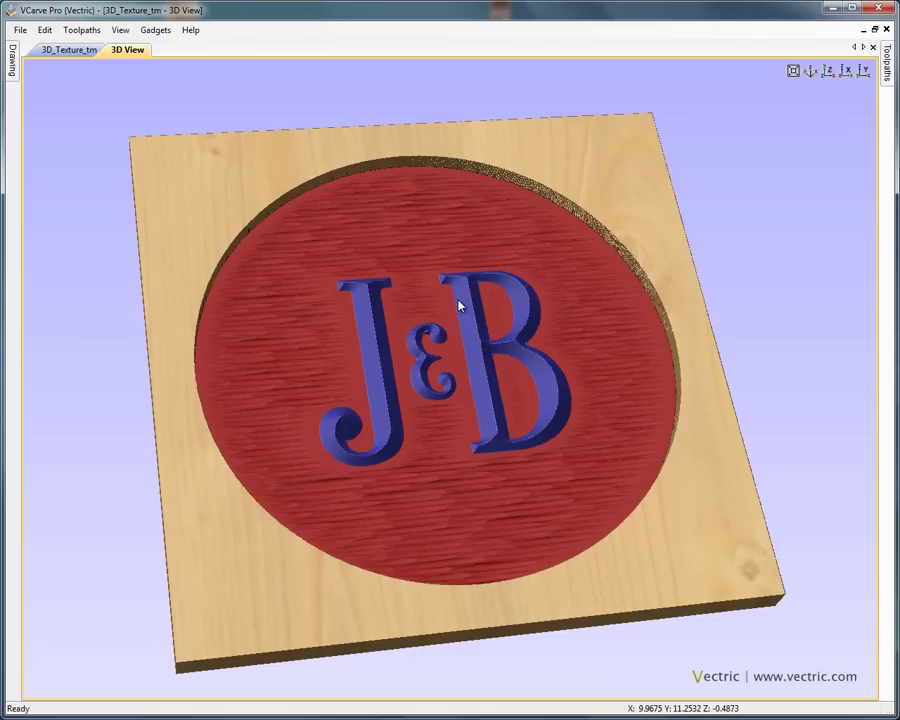
Step: Orbit the finished J&B plaque in the 3D view, tilting it toward top-down and enlarging it
drag(526, 364, 478, 354)
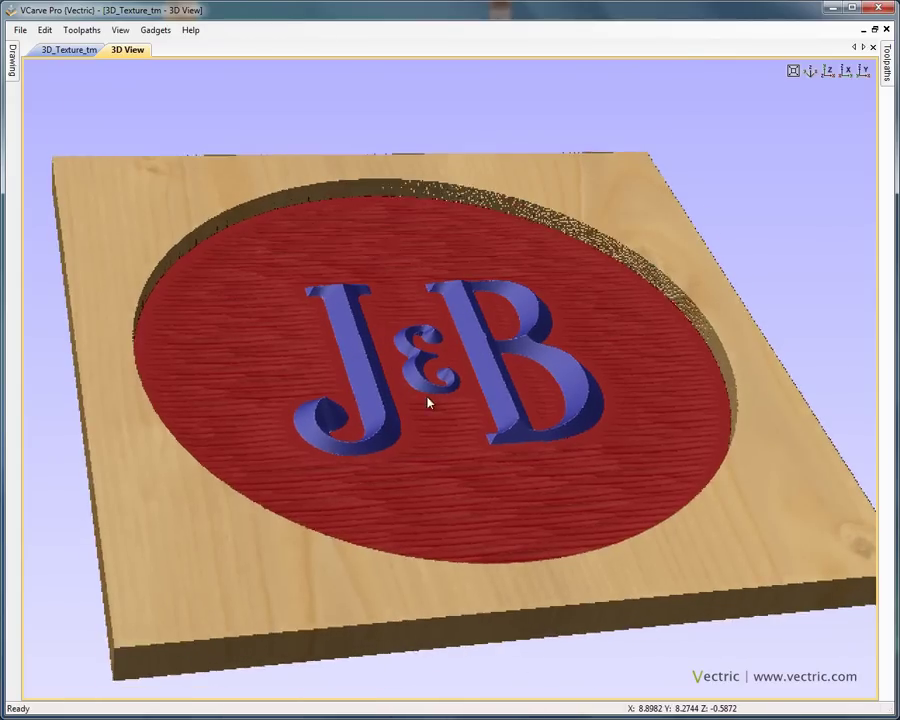
drag(428, 402, 364, 468)
drag(502, 384, 358, 360)
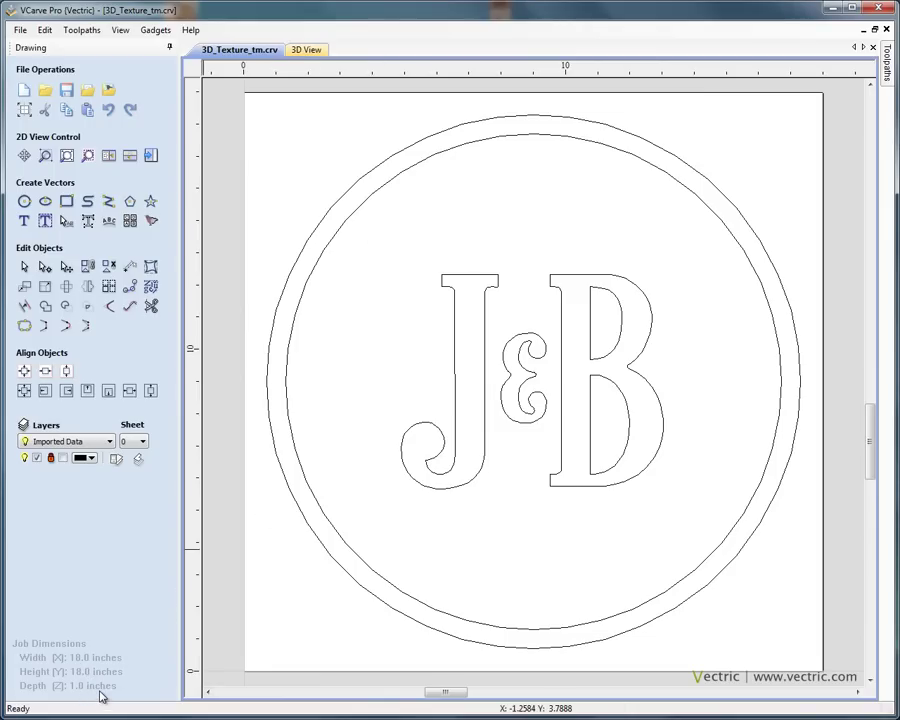
Step: Select the outer circle surrounding the J&B monogram
click(376, 172)
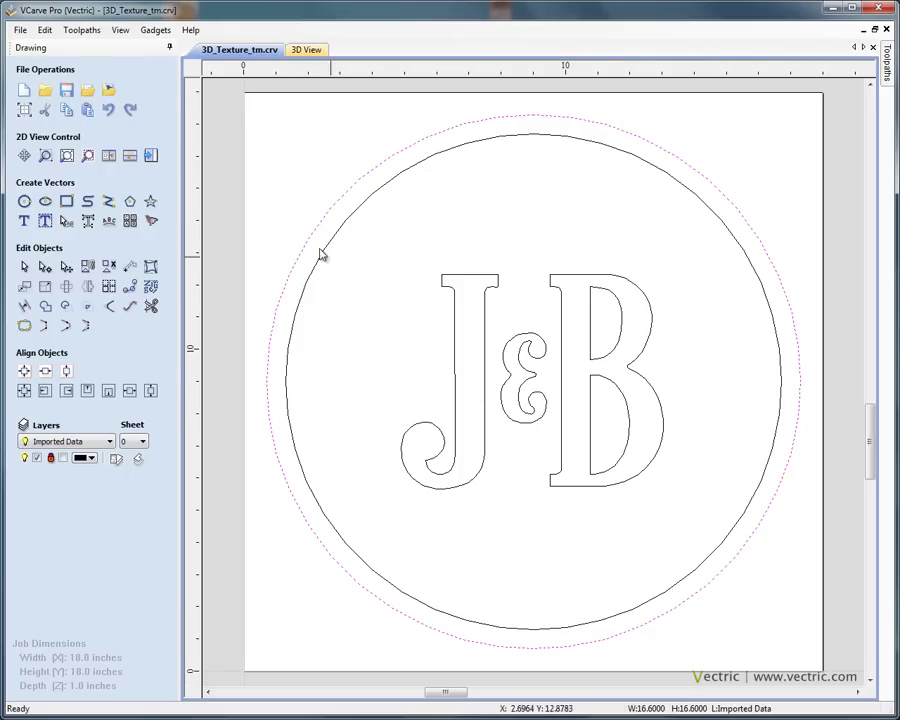
Step: Confirm the 1.0 inch material thickness and home position in Material Setup
click(150, 157)
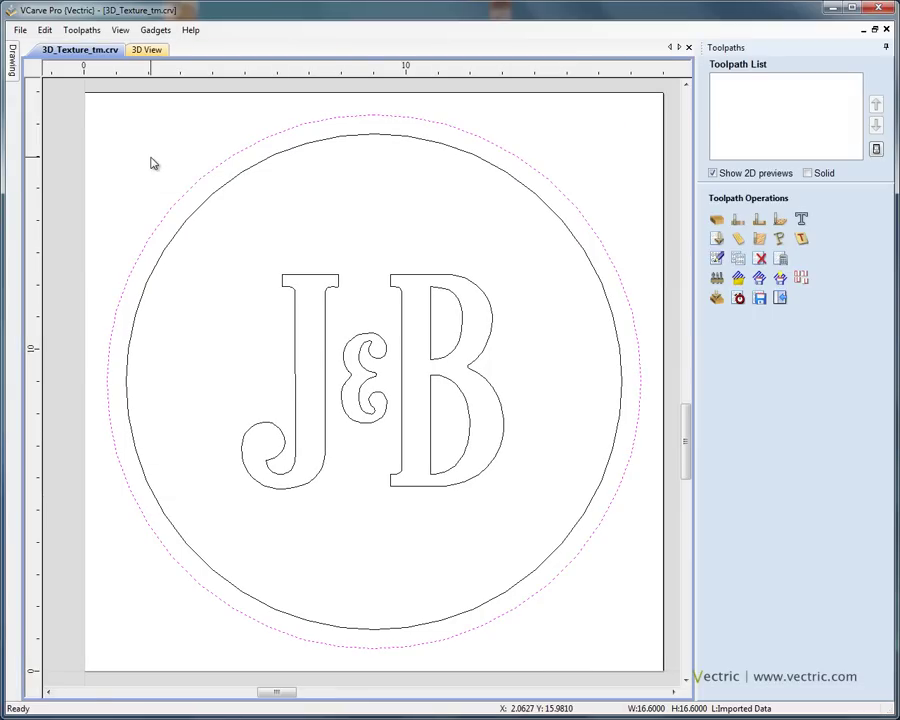
click(717, 220)
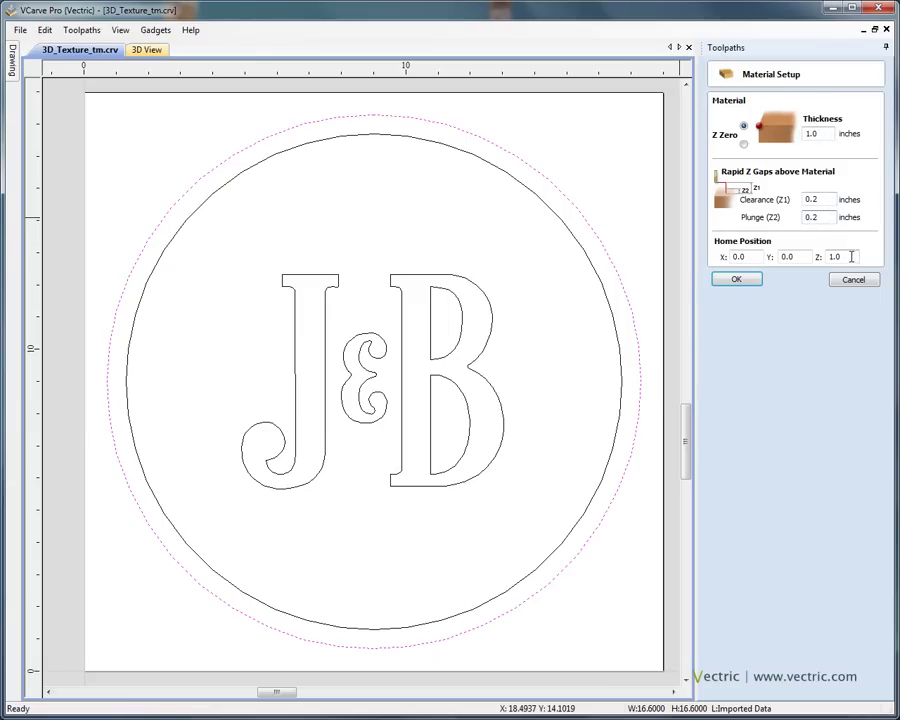
click(737, 280)
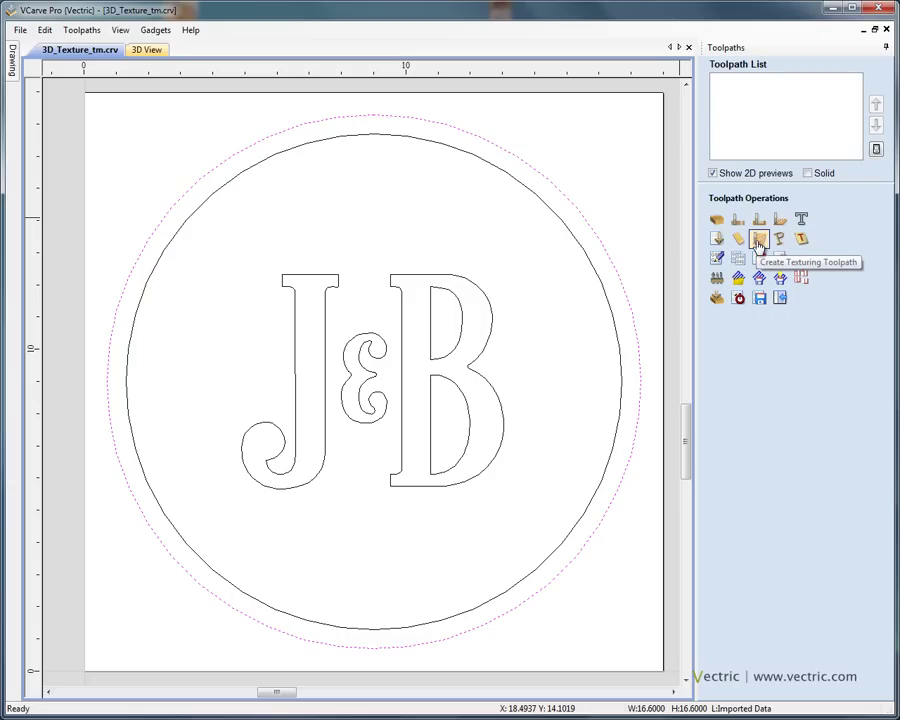
Step: Create a texturing toolpath with no boundary, 0.08 inch max depth and 0.0464 inch minimum depth
click(759, 241)
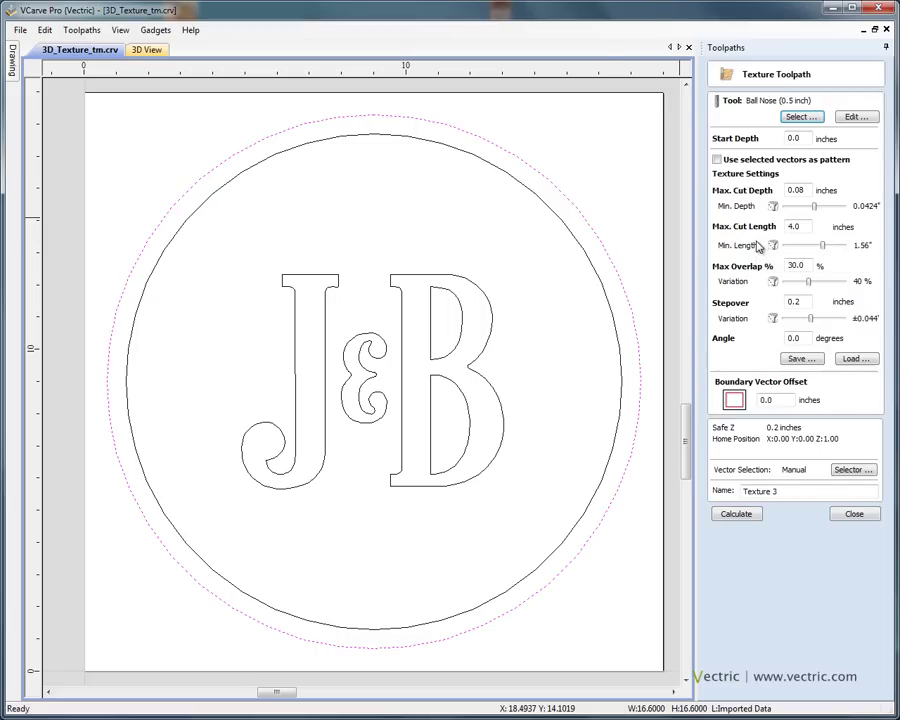
click(612, 189)
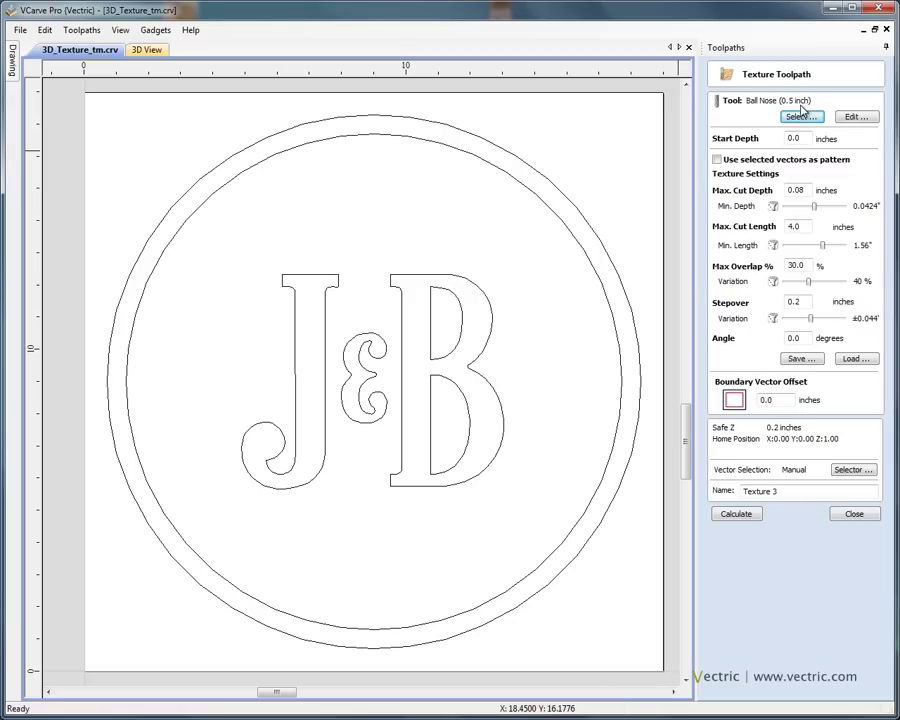
click(810, 190)
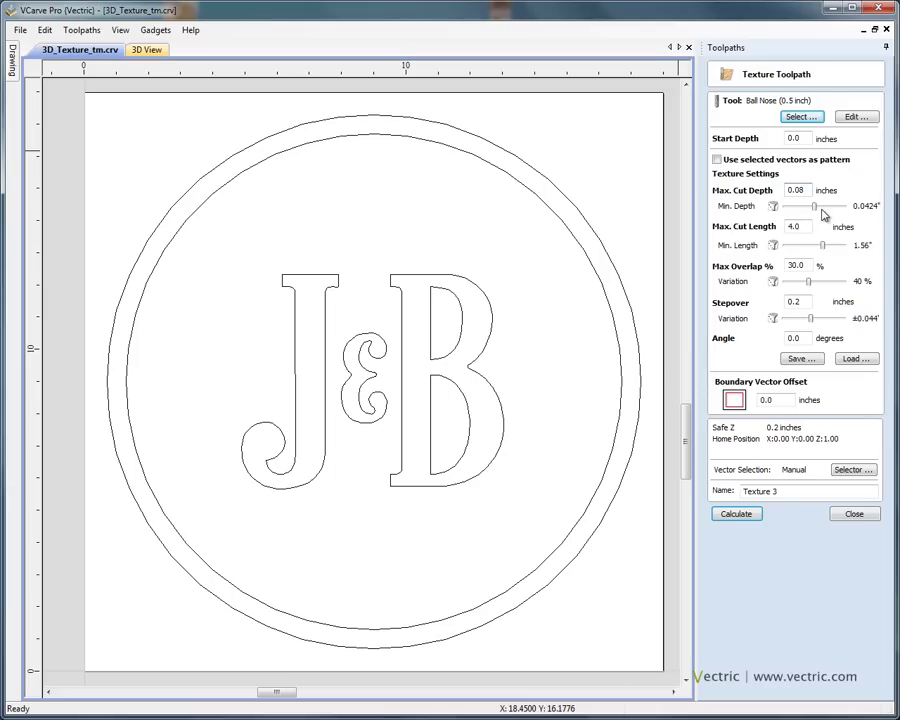
drag(815, 208, 811, 209)
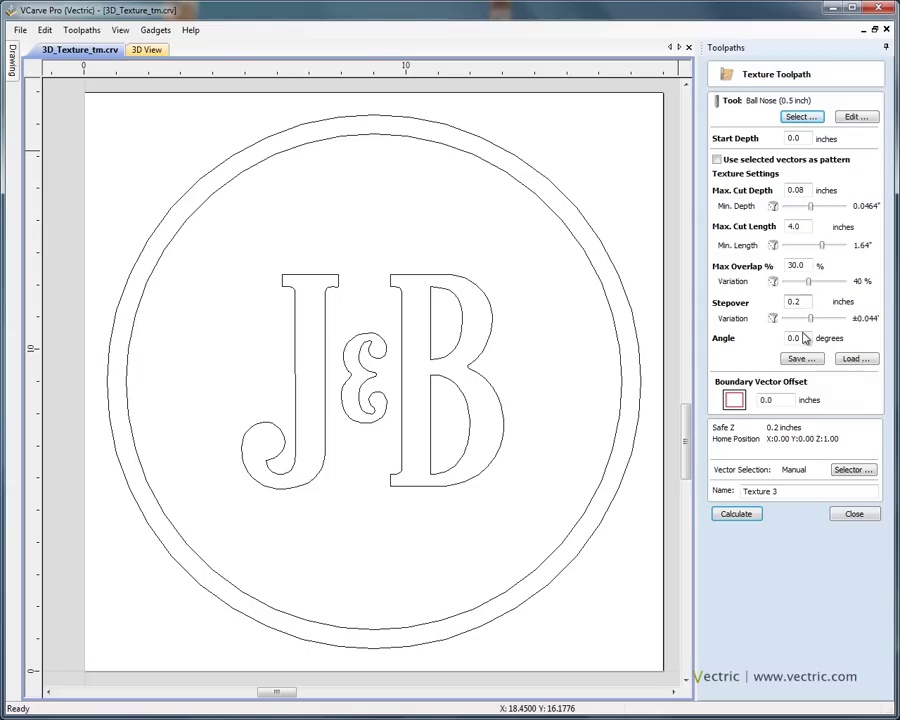
Step: Calculate Texture 3 across the whole board, run a partial simulation, then reset the preview
click(738, 514)
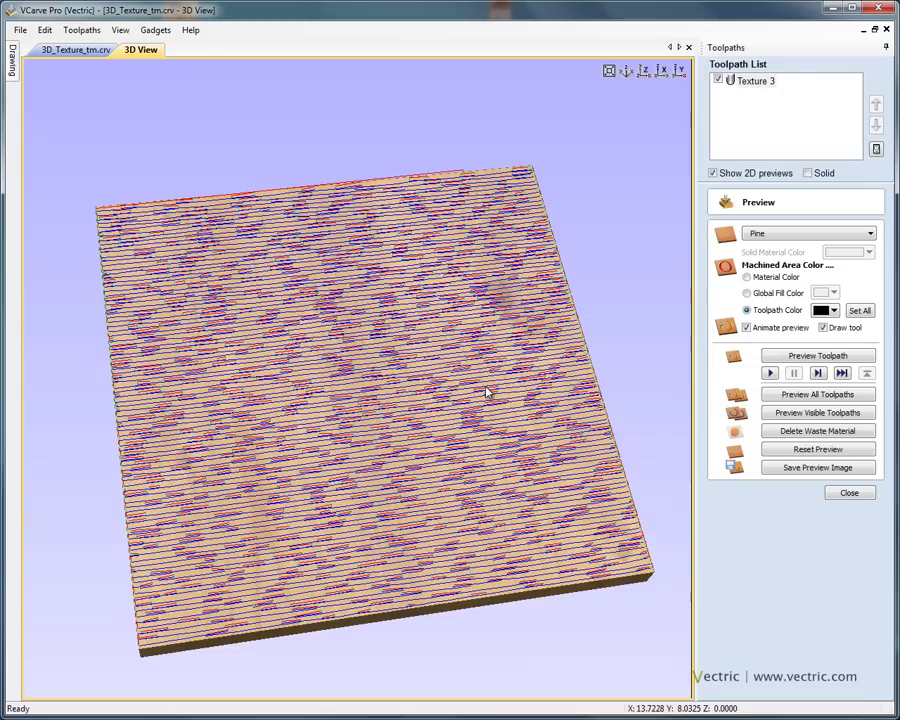
drag(484, 392, 495, 375)
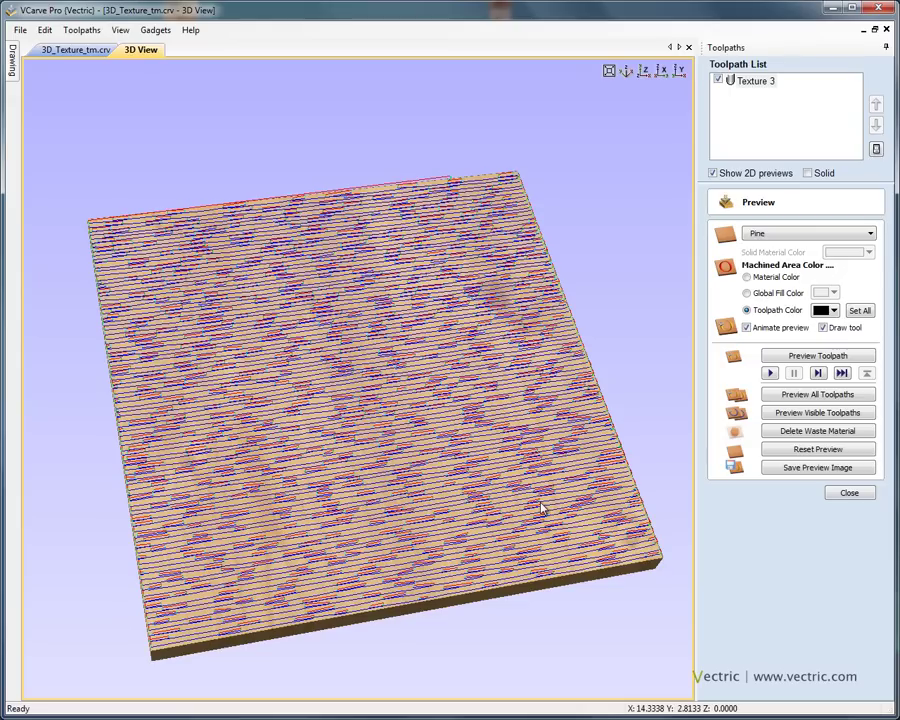
click(798, 358)
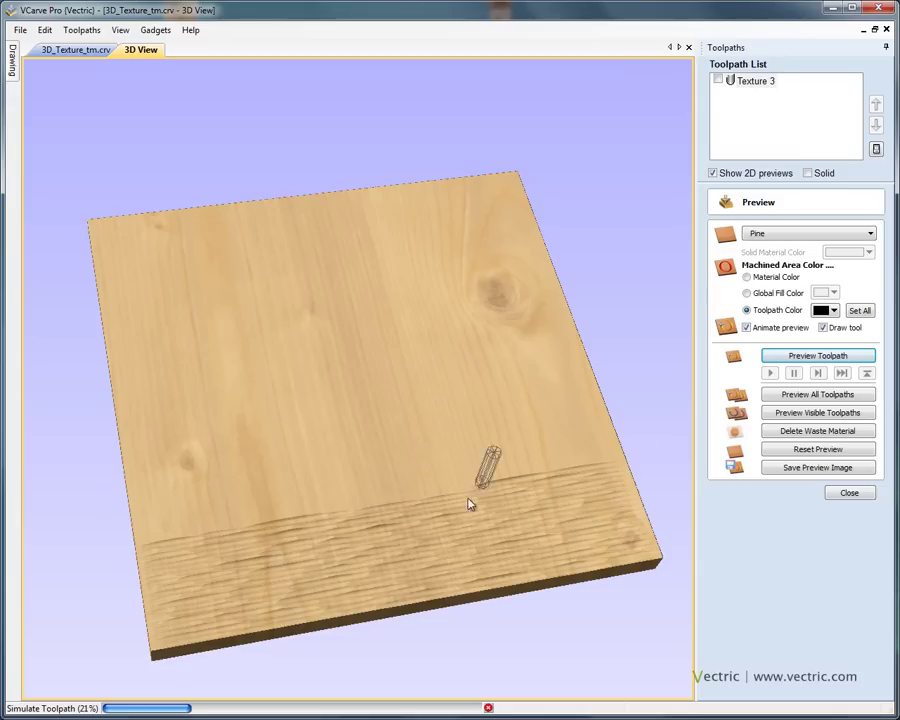
click(488, 709)
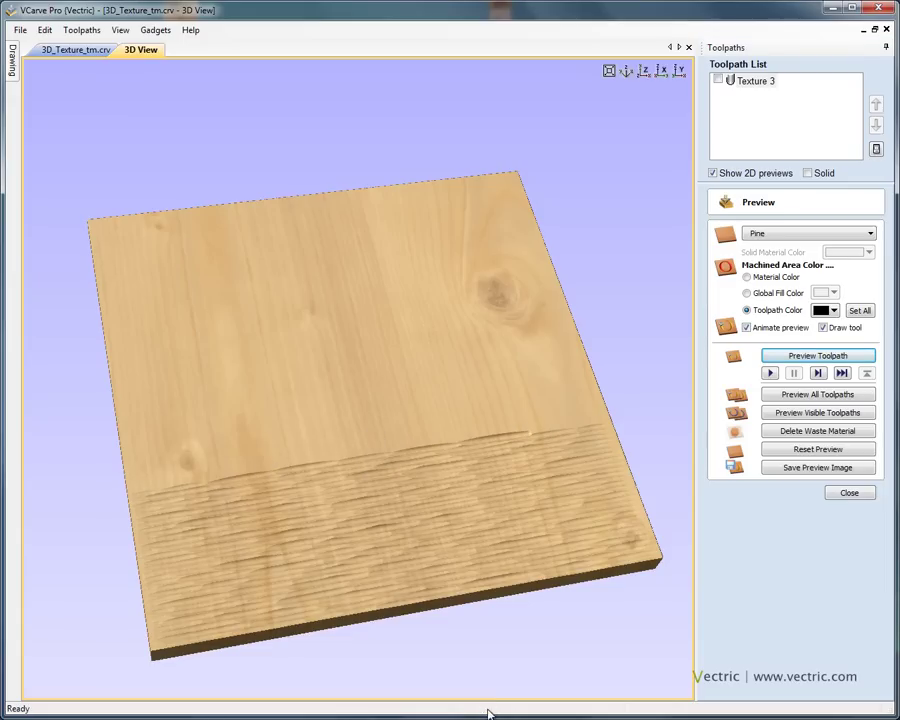
click(781, 451)
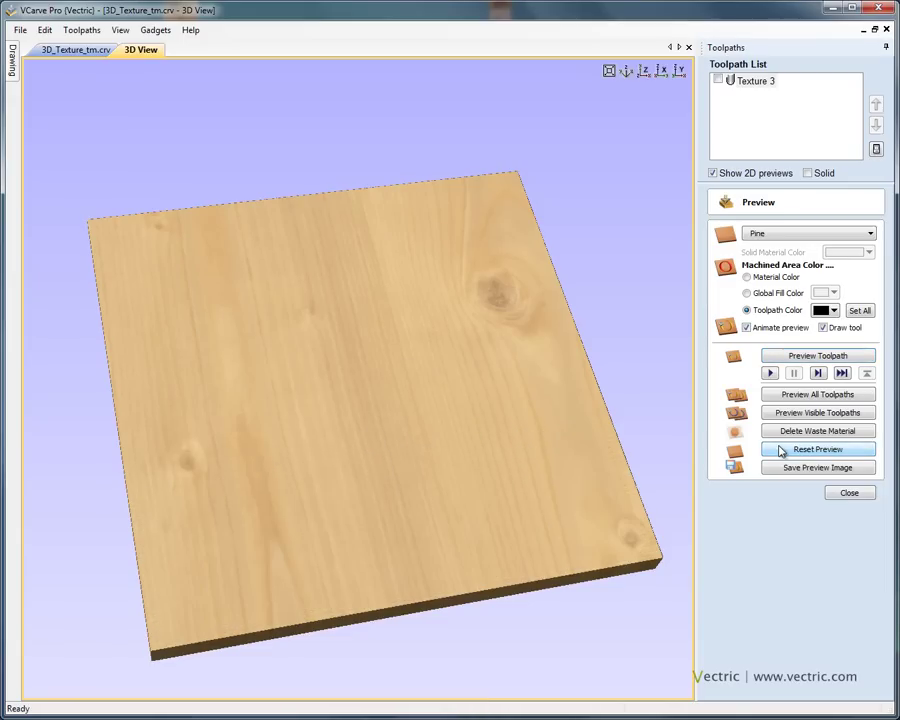
Step: Edit Texture 3 to use the inner circle as its boundary and recalculate
click(82, 50)
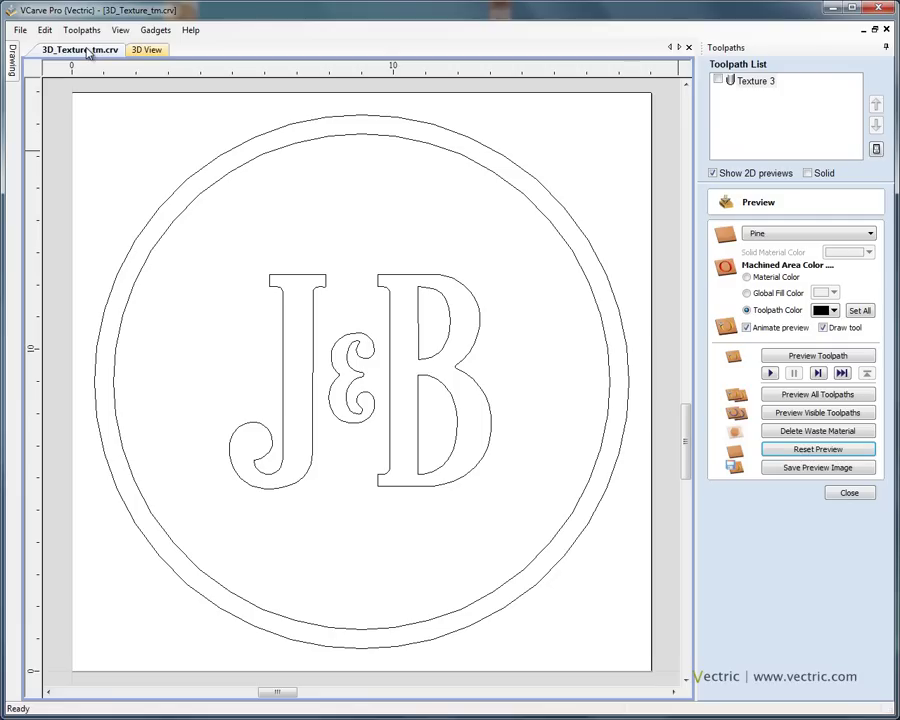
click(568, 247)
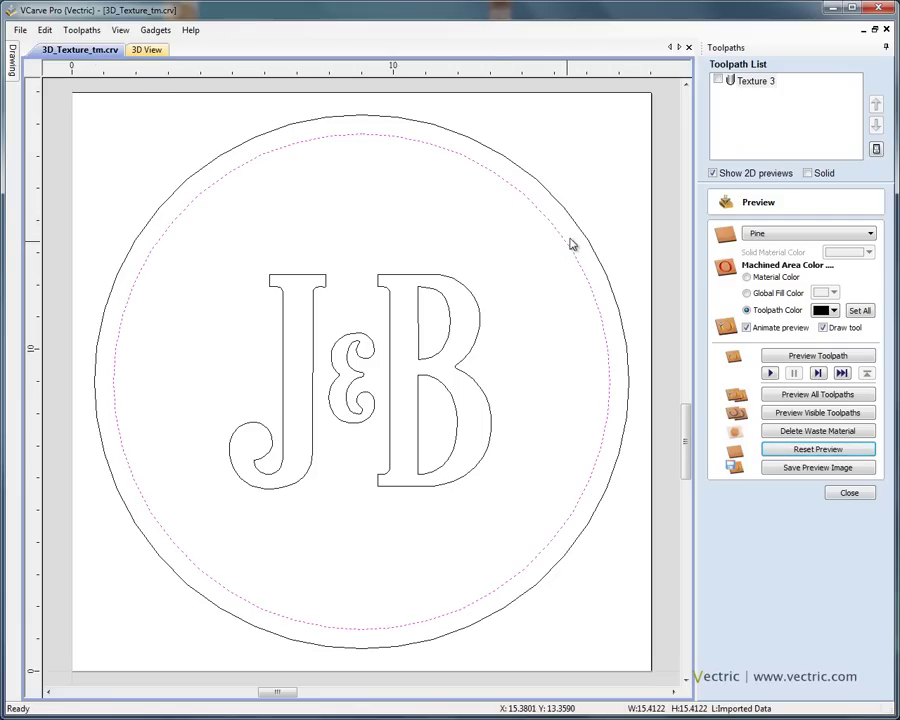
double_click(755, 80)
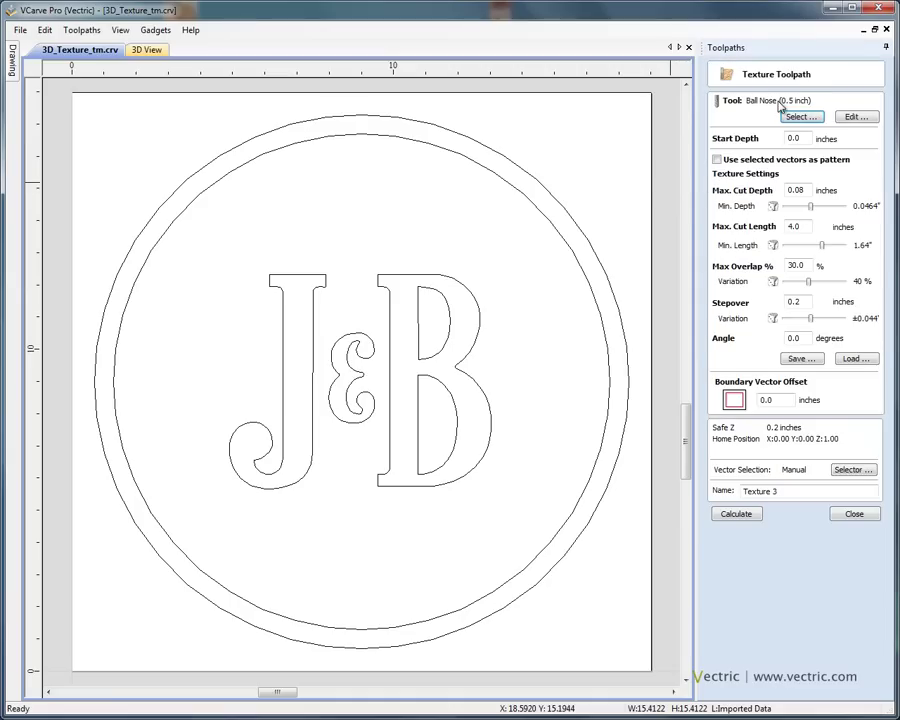
click(573, 256)
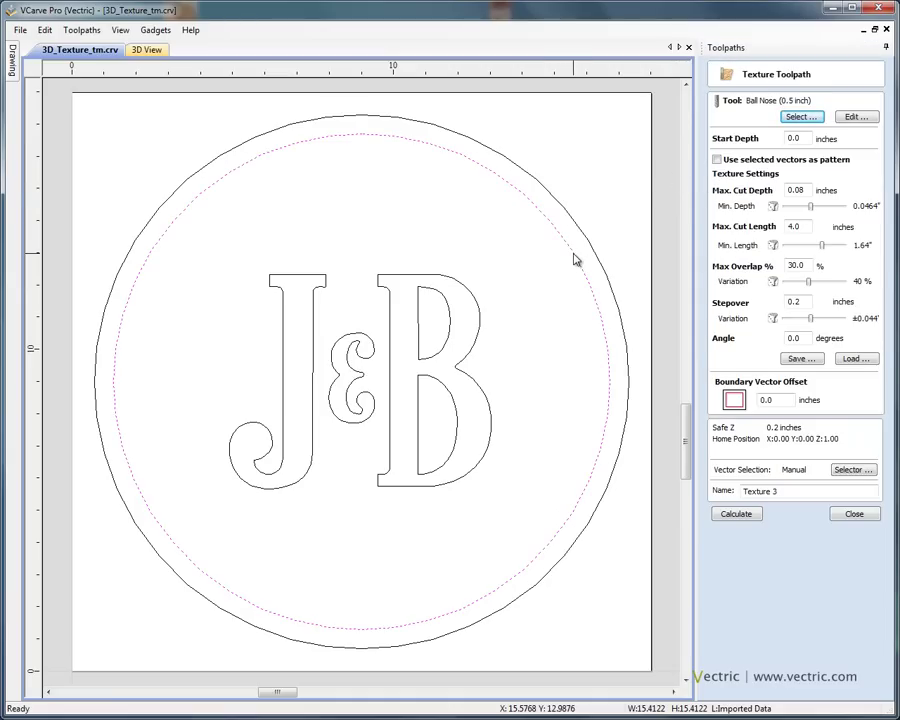
click(736, 514)
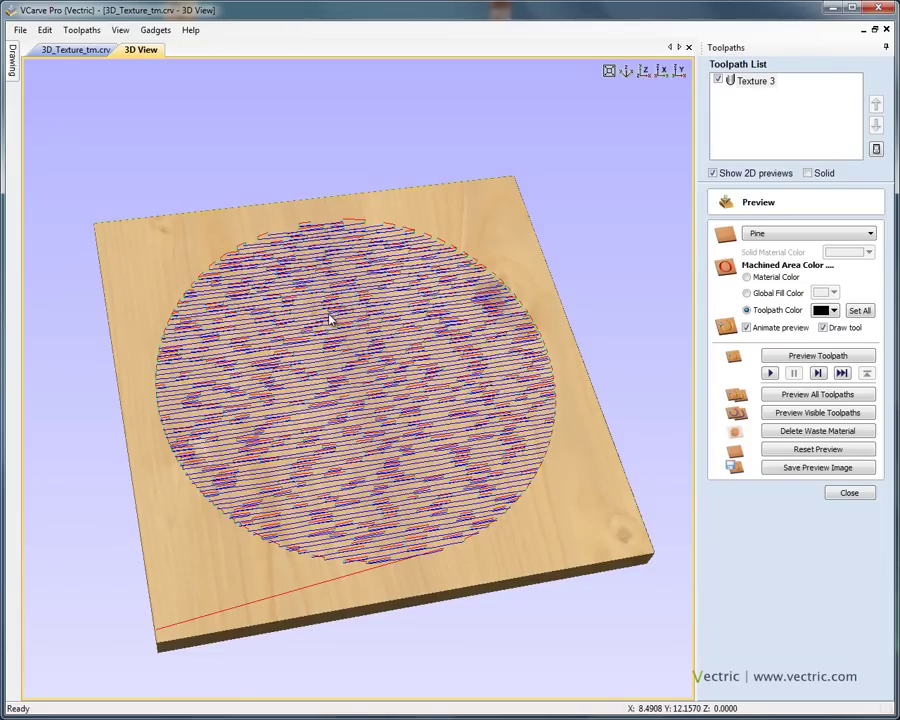
Step: Tile the 2D drawing and 3D view side by side
click(120, 31)
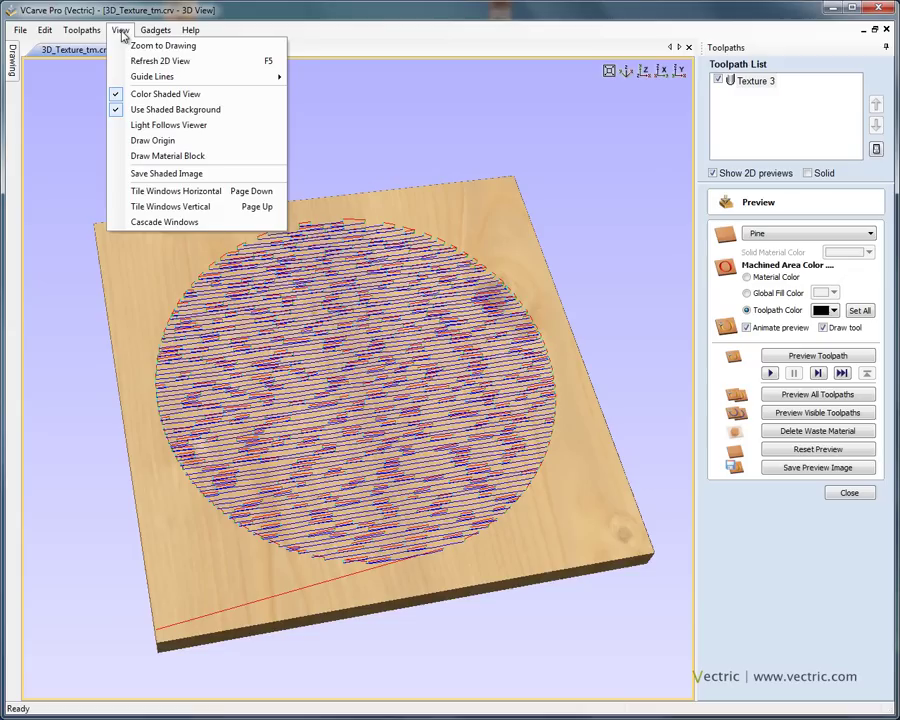
click(213, 207)
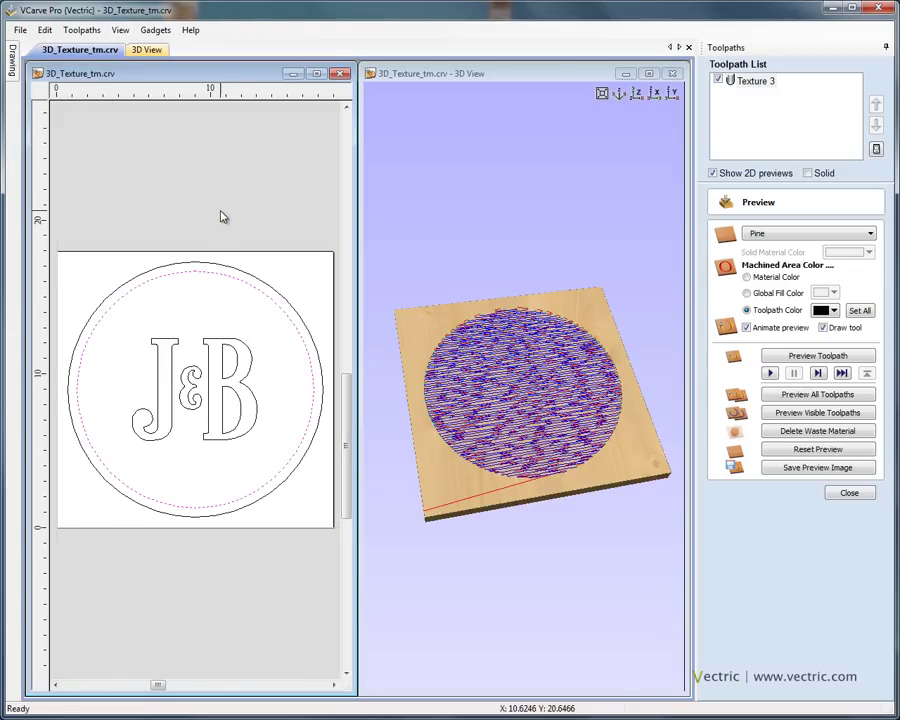
scroll(510, 317, up, 2)
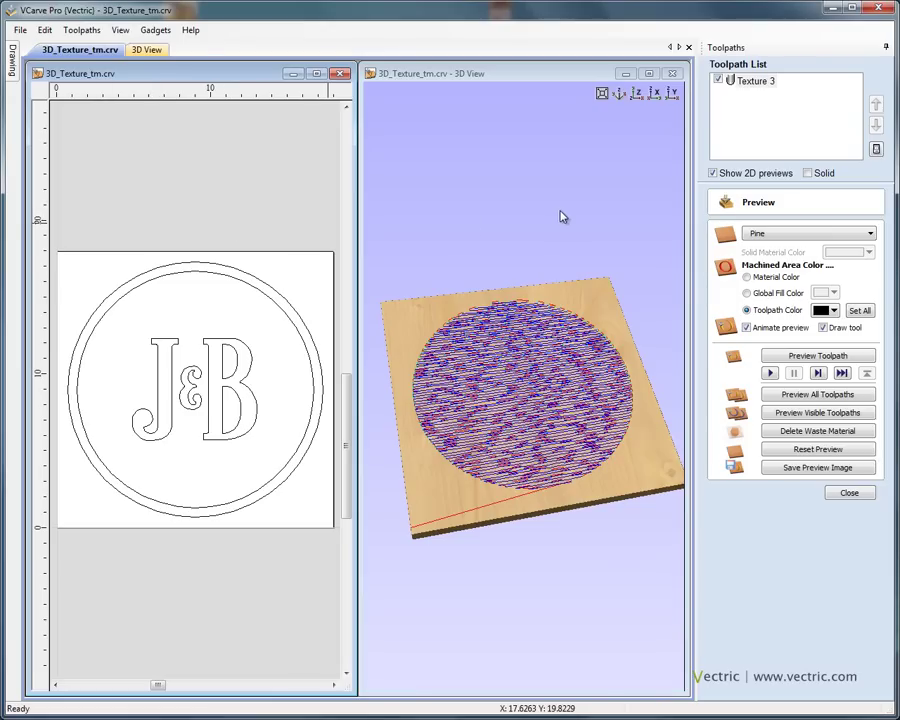
drag(564, 217, 581, 233)
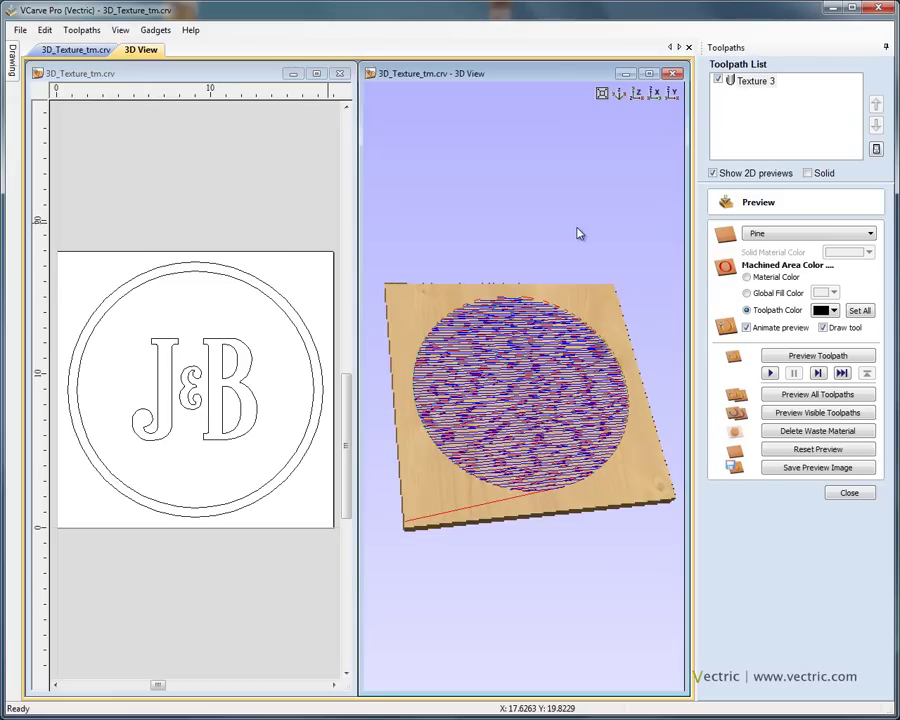
Step: Recalculate Texture 3 with the J&B letter outlines selected so they stay uncut
double_click(756, 82)
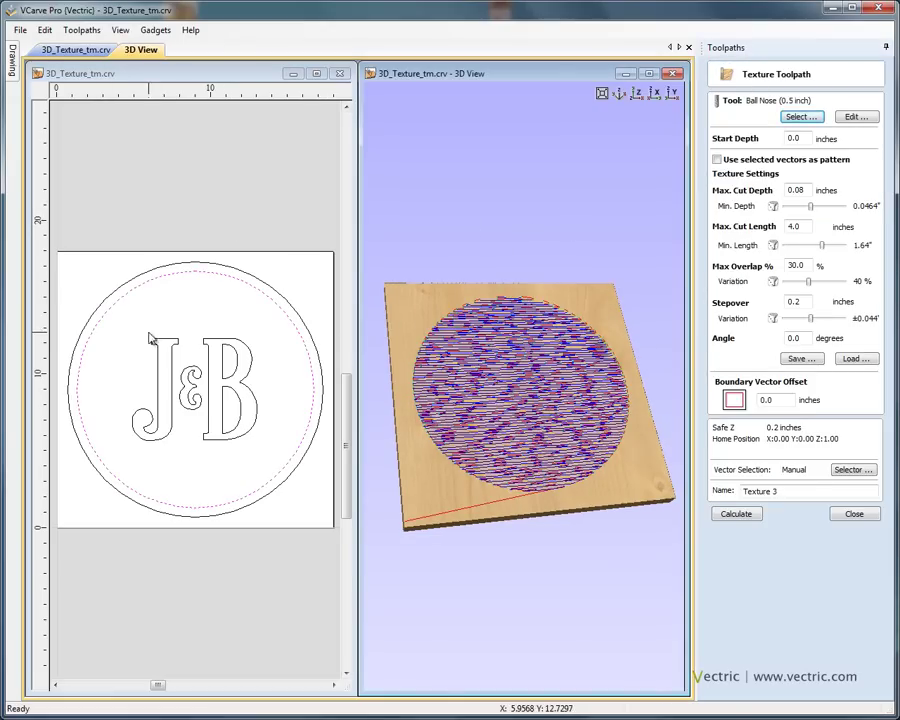
mouse_move(121, 326)
mouse_down()
mouse_move(139, 360)
mouse_move(268, 456)
mouse_up()
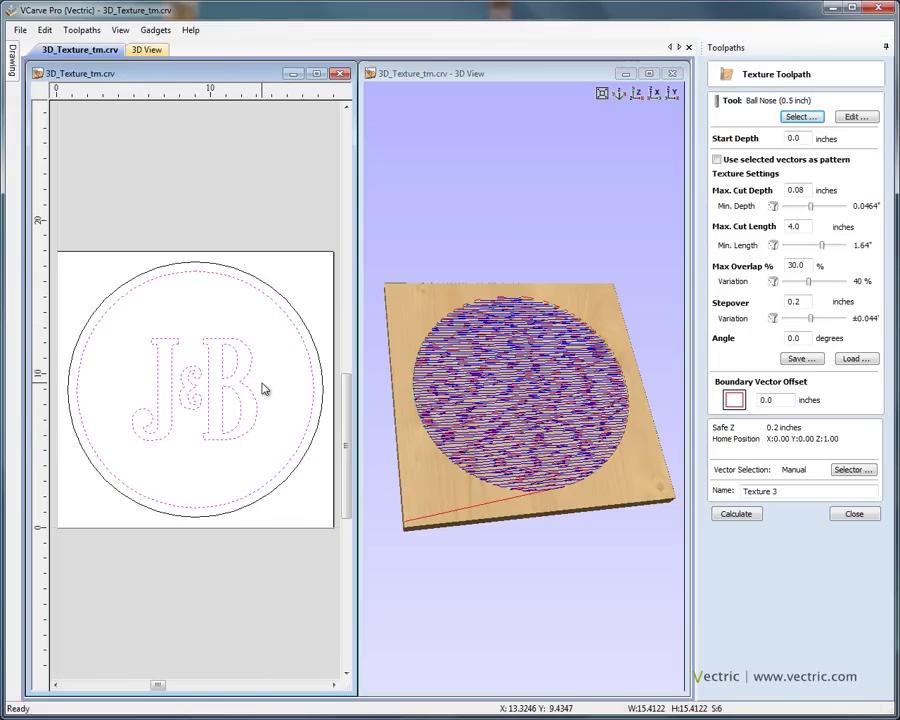
click(739, 516)
scroll(588, 510, up, 2)
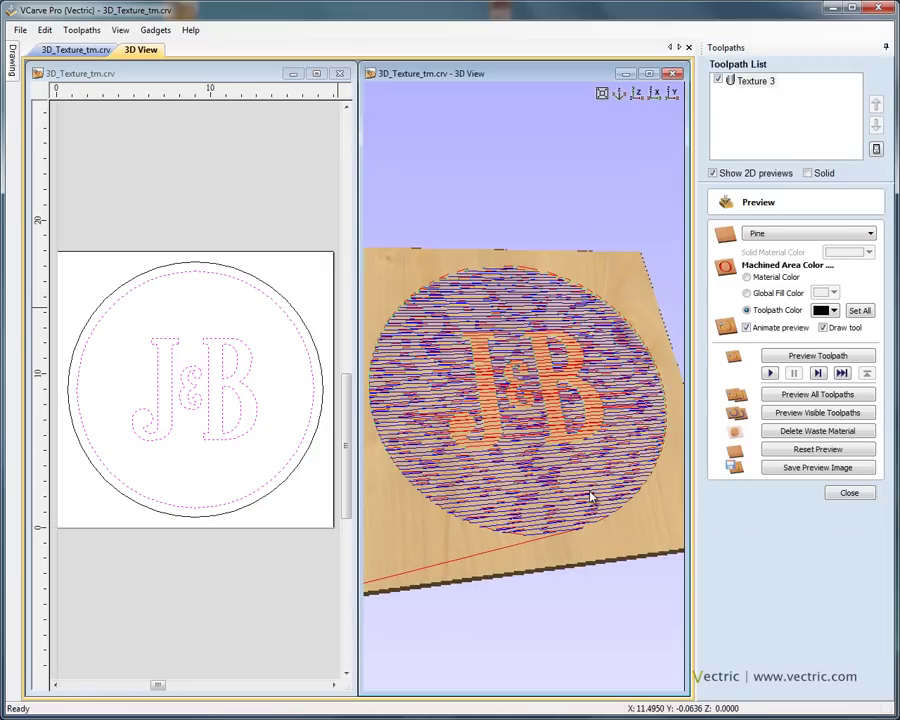
Step: Simulate the Texture 3 carving and orbit the board to inspect the texture
click(815, 360)
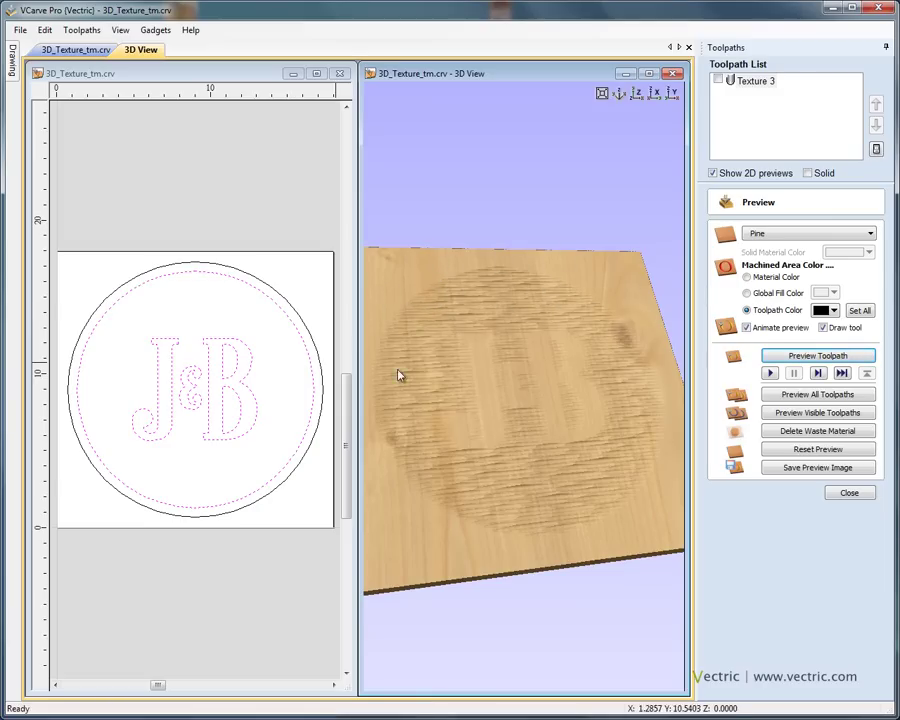
drag(569, 438, 590, 502)
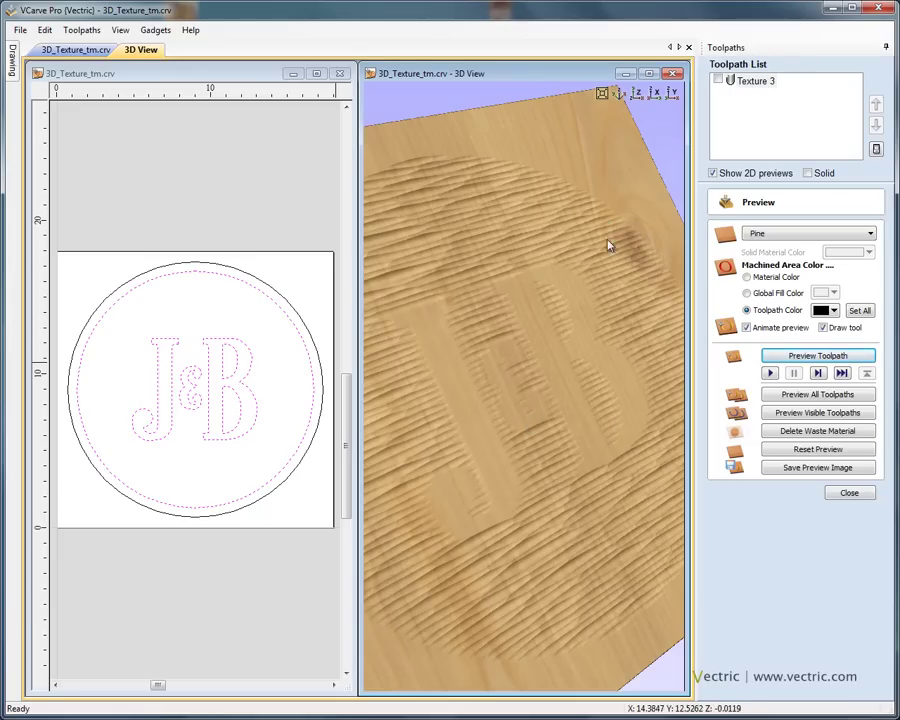
drag(590, 450, 536, 462)
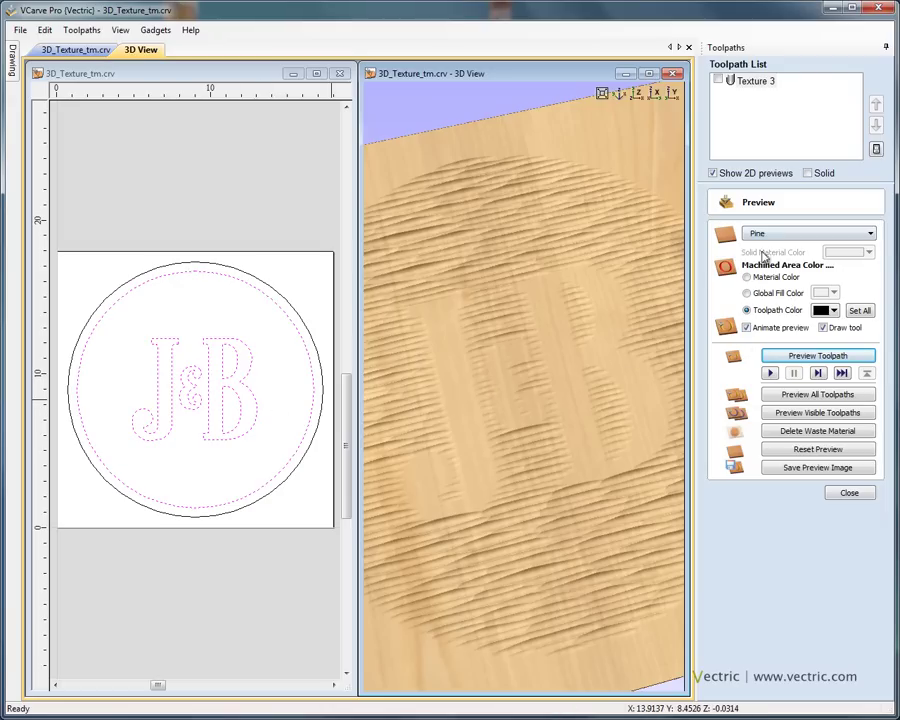
Step: Reset the preview to plain pine, close it, and start a pocket toolpath
click(836, 458)
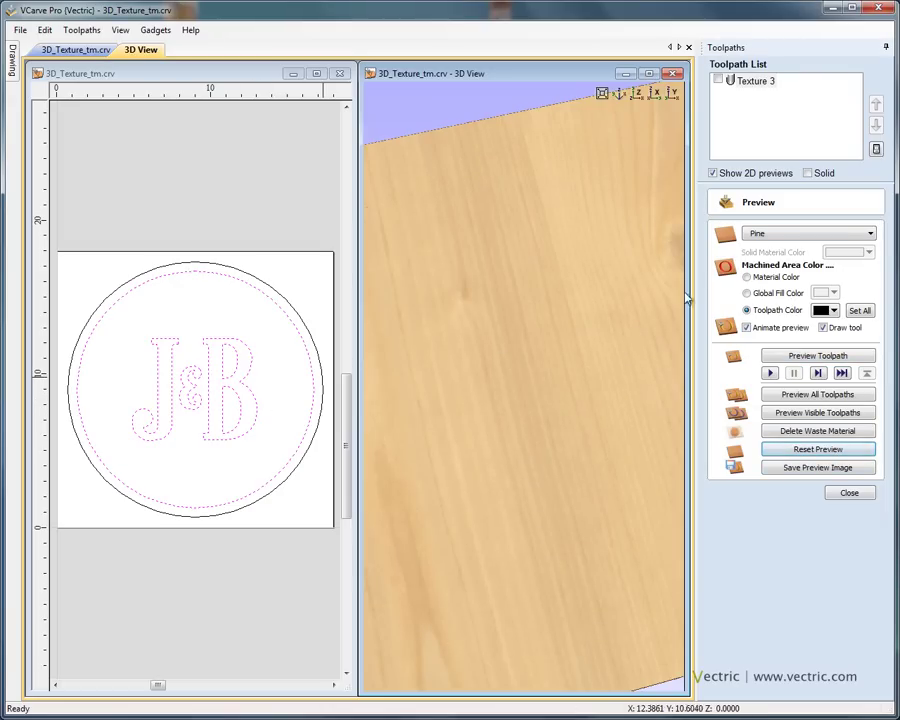
click(850, 494)
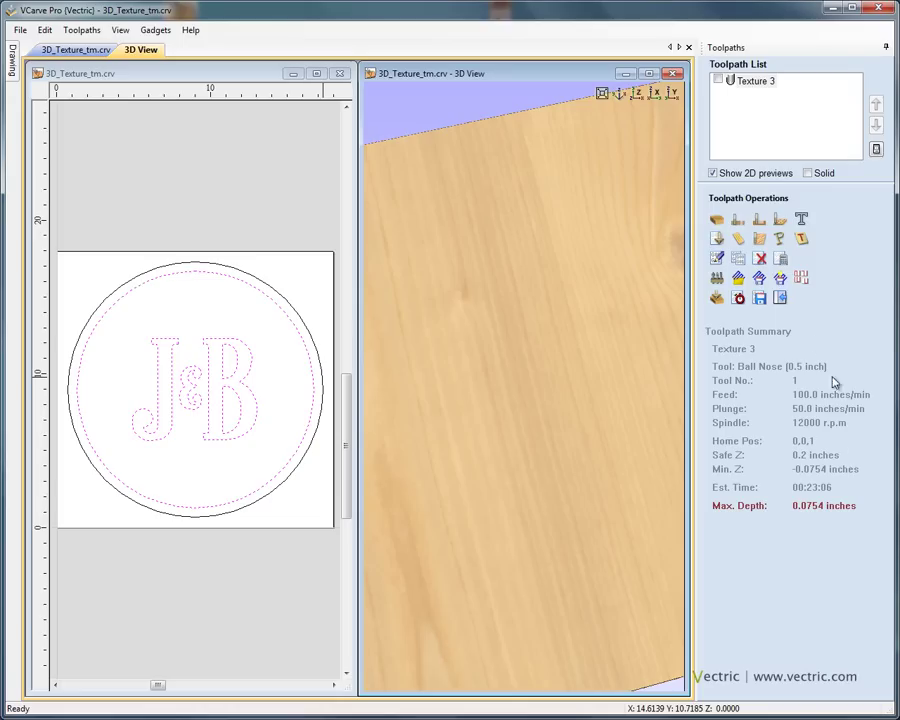
click(759, 220)
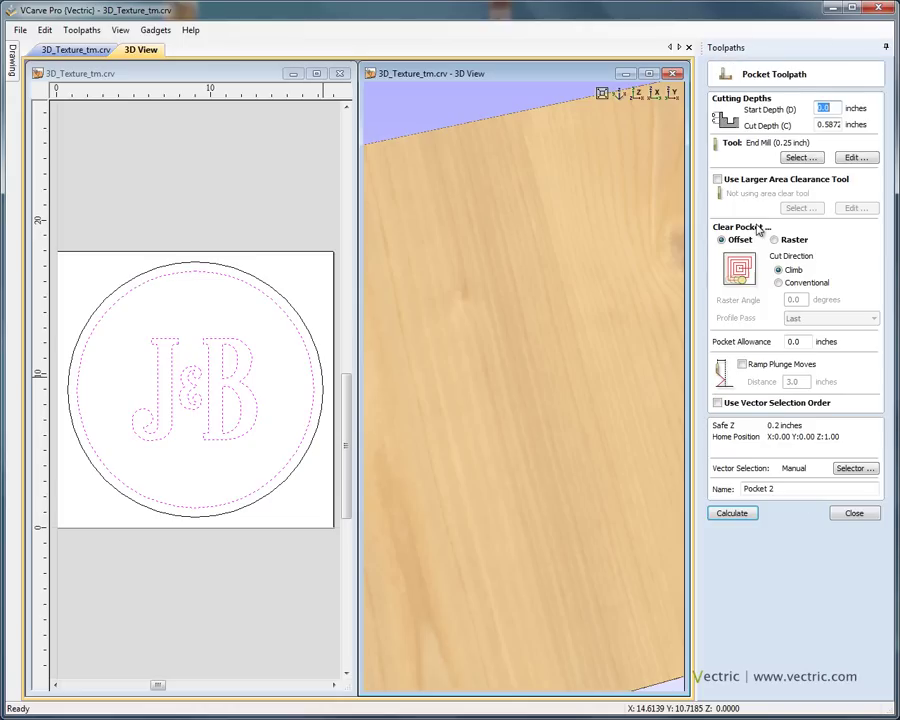
Step: Check the 0.25 inch end mill, set cut depth 0.6, and calculate Pocket 2
click(855, 158)
click(453, 226)
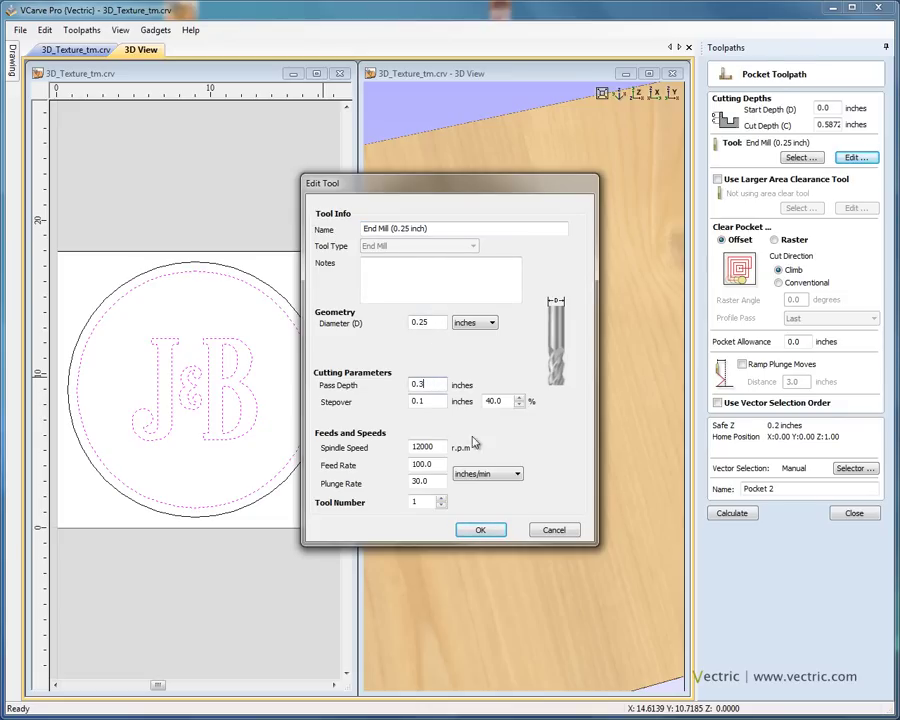
click(556, 531)
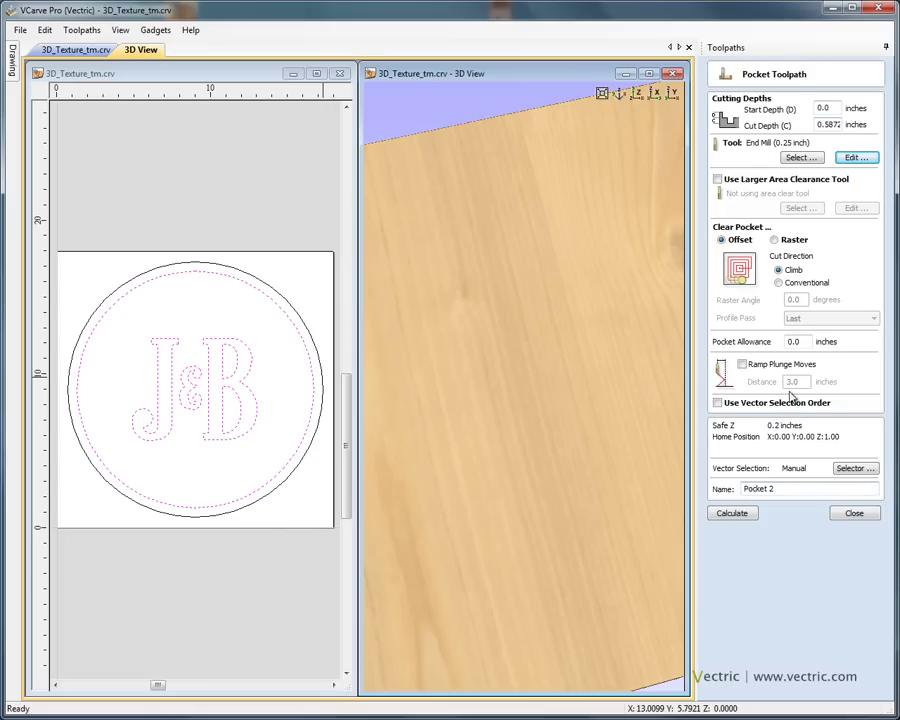
double_click(836, 124)
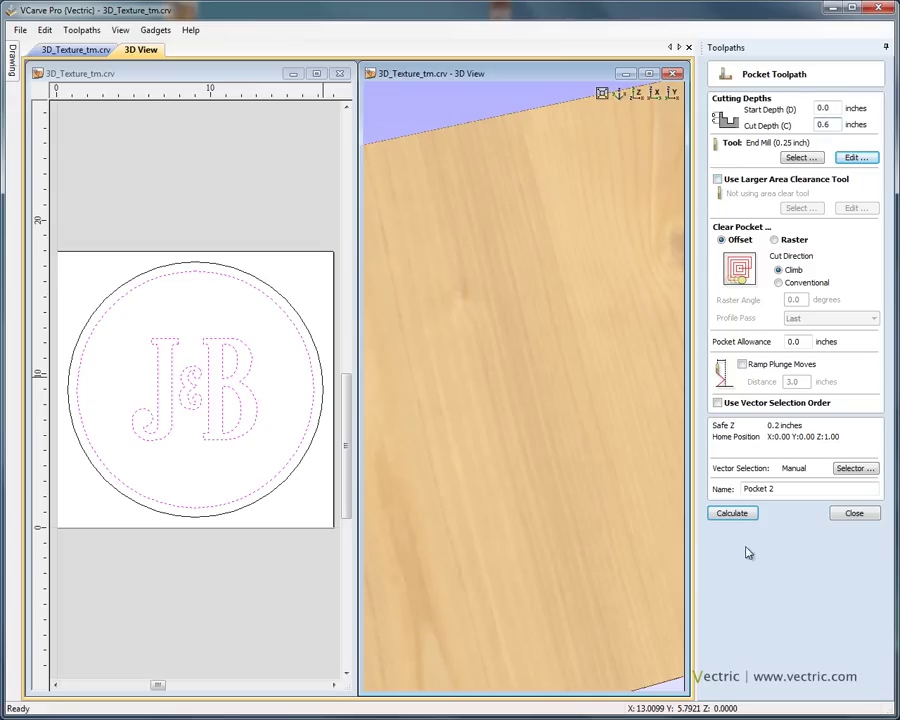
click(740, 512)
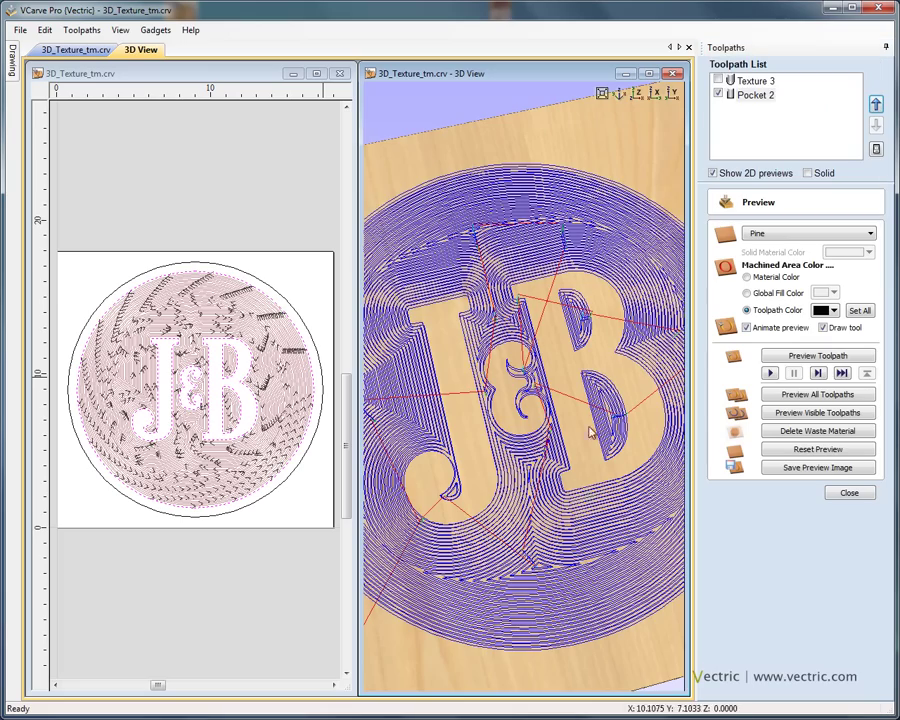
Step: Simulate Pocket 2 so the J&B letters stand raised, viewed from a tilted angle
drag(582, 460, 560, 484)
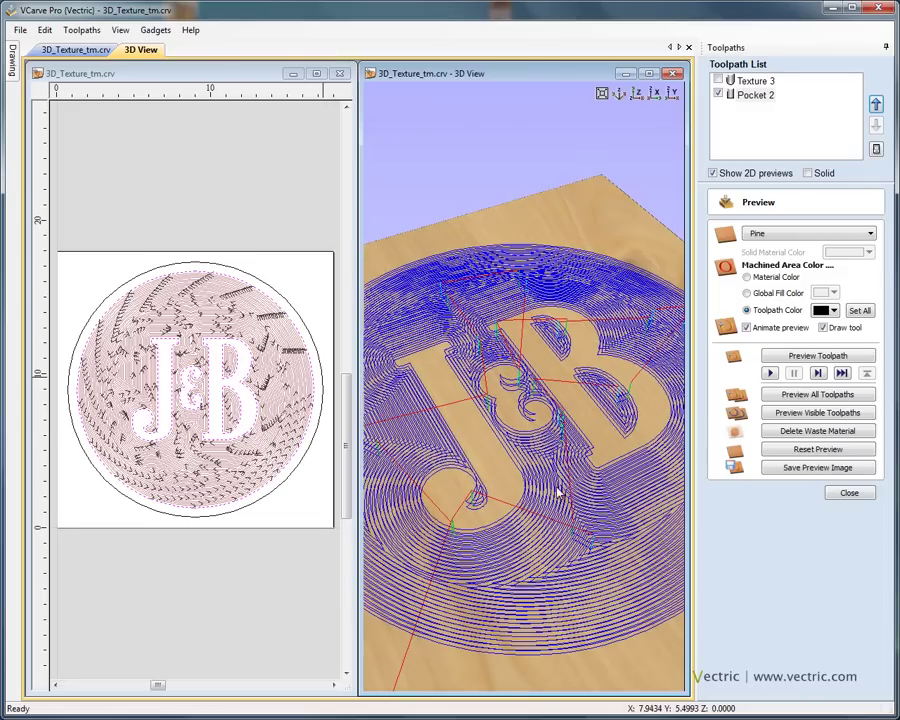
click(817, 357)
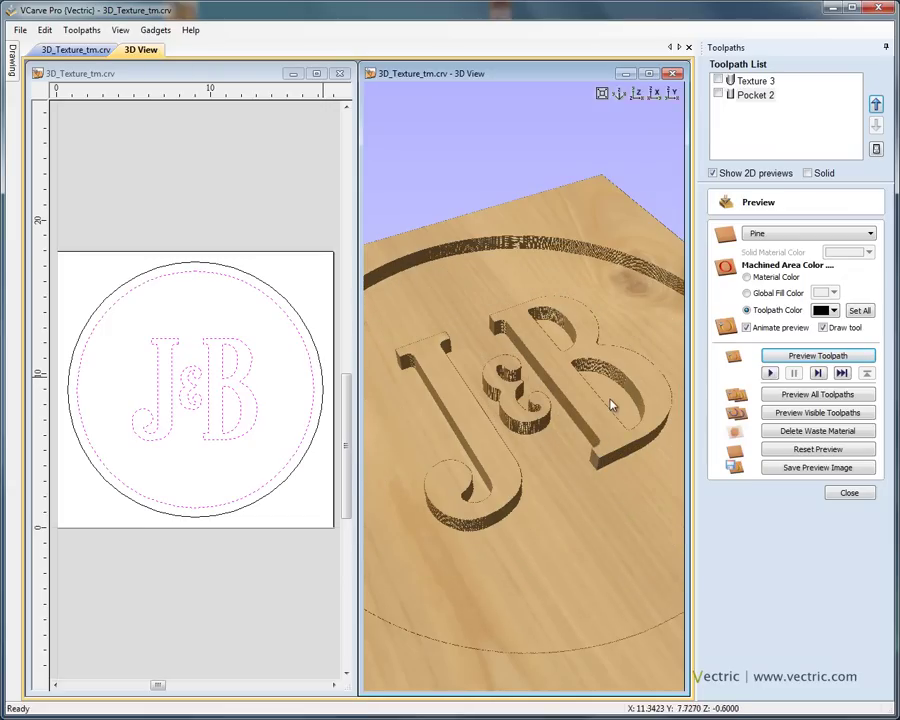
drag(612, 405, 613, 466)
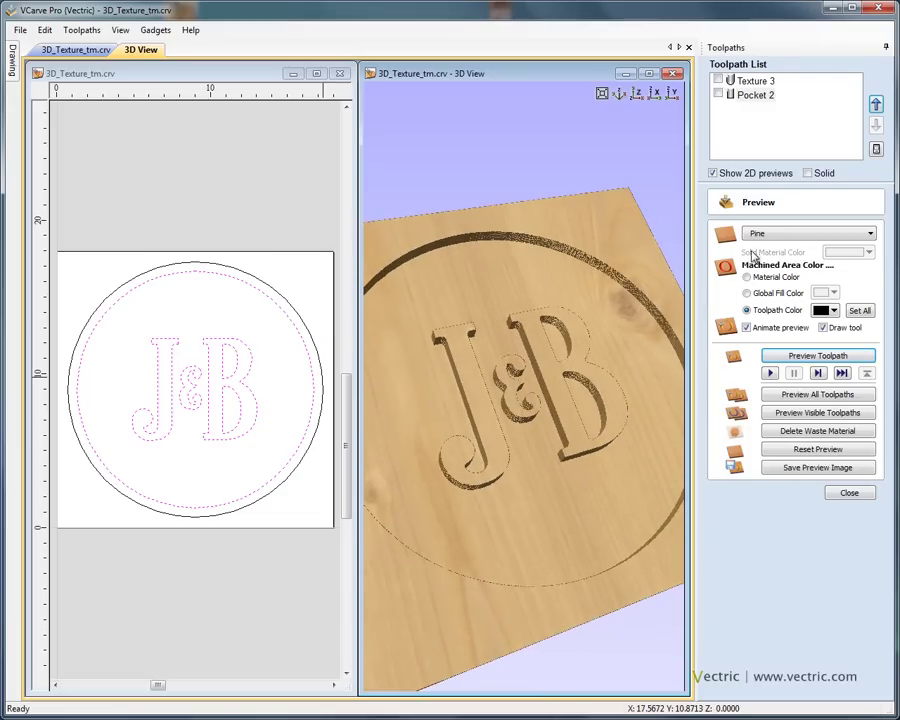
Step: Set the pocketed area's toolpath colour to red and orbit the plaque to inspect it
click(832, 311)
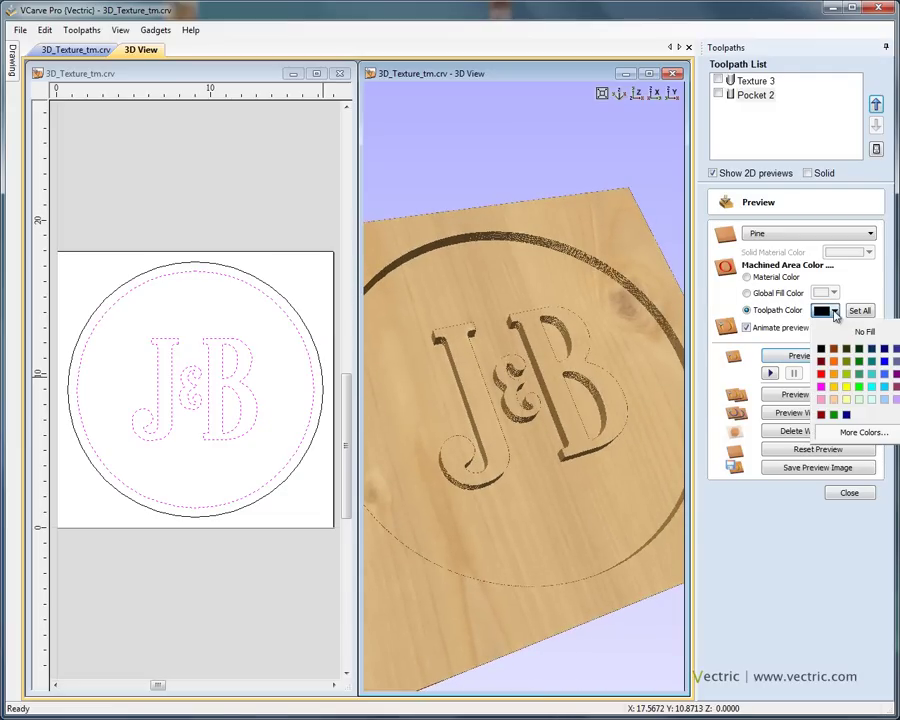
click(821, 373)
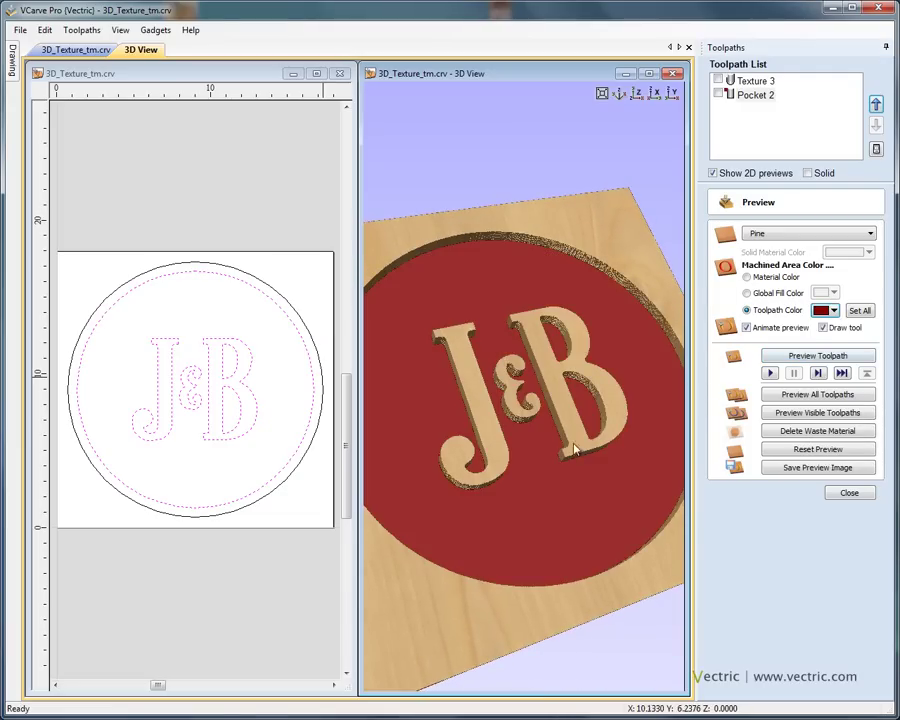
drag(478, 430, 456, 391)
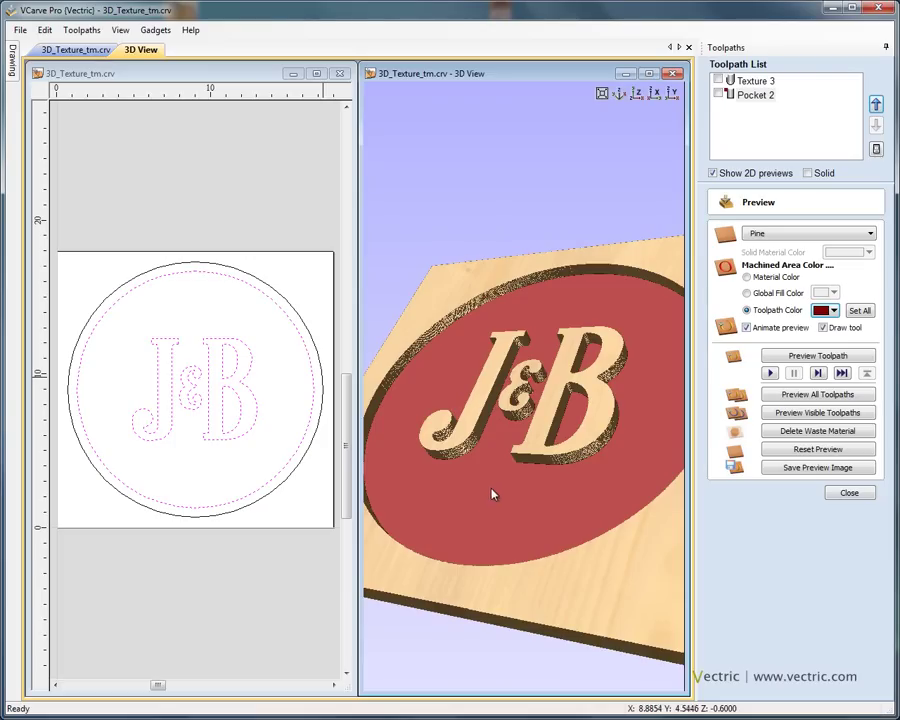
drag(492, 488, 586, 471)
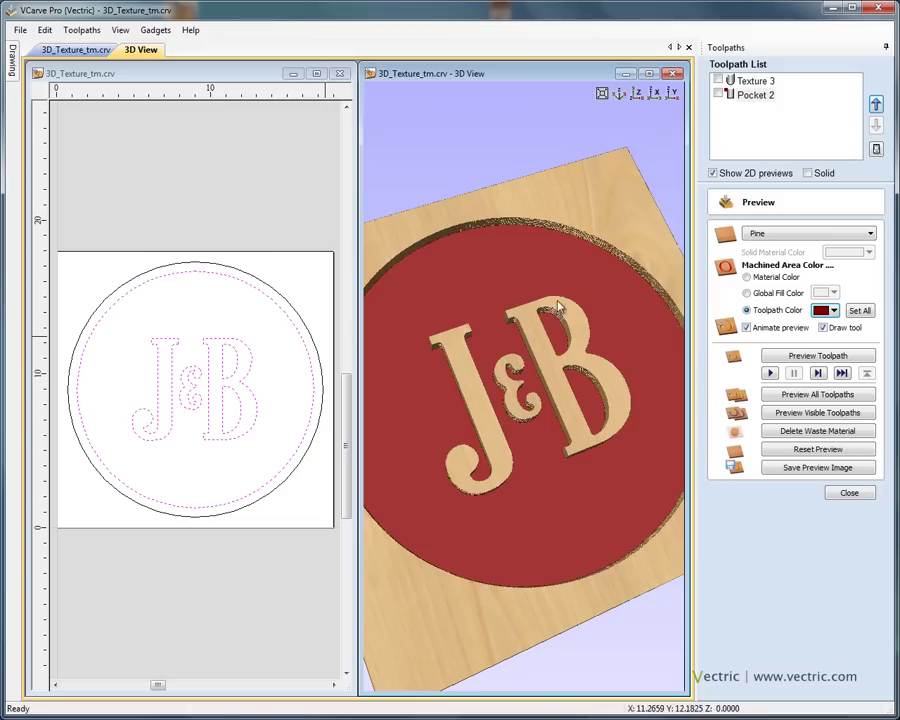
Step: Change the Texture 3 start depth to 0.6 inches and recalculate the toolpath
key(Up)
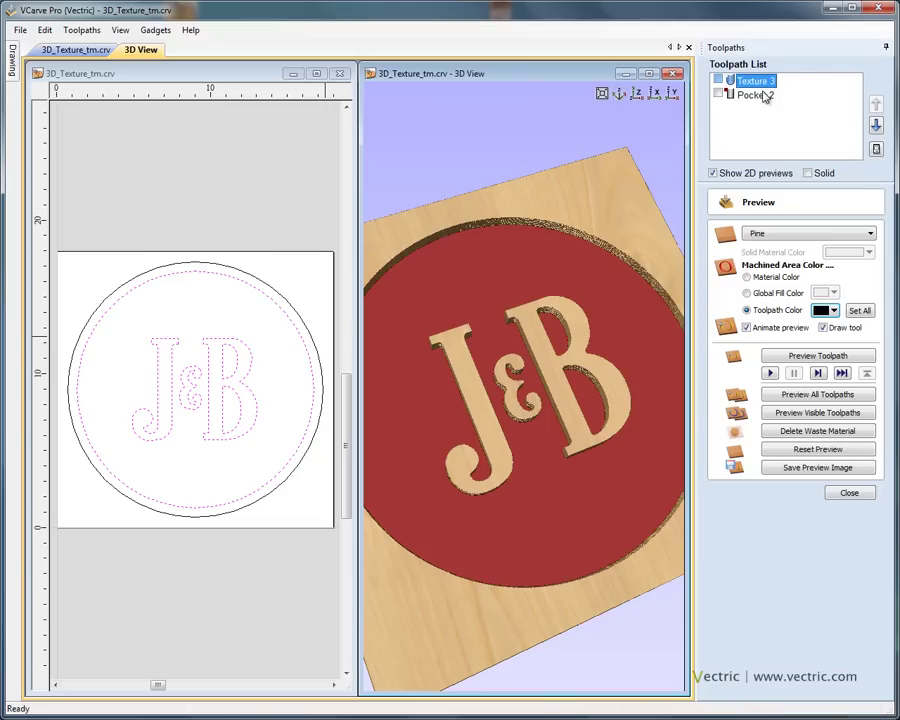
double_click(762, 82)
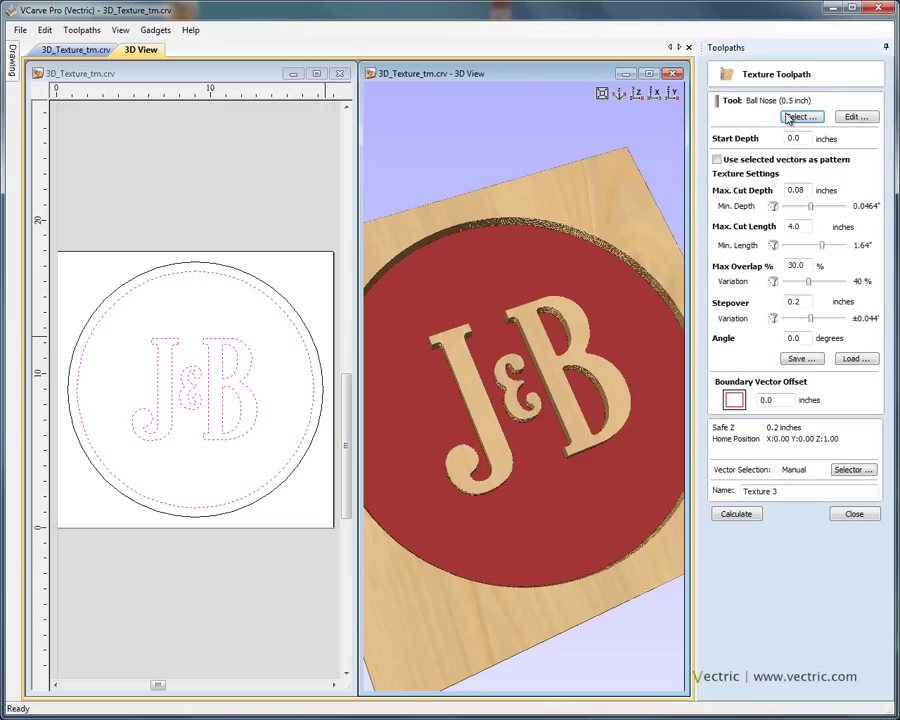
click(810, 138)
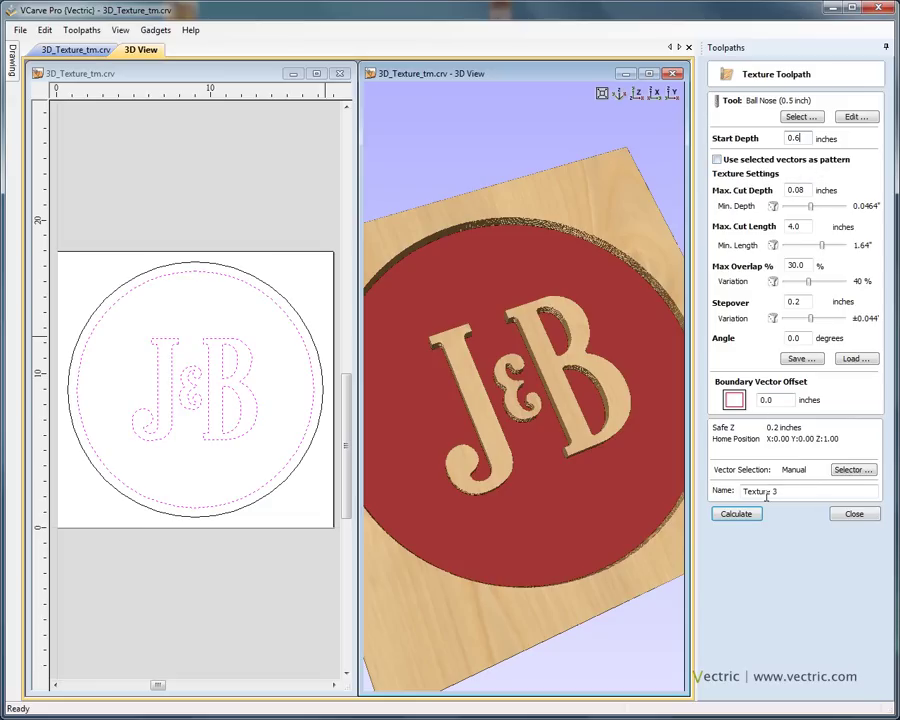
drag(631, 535, 525, 524)
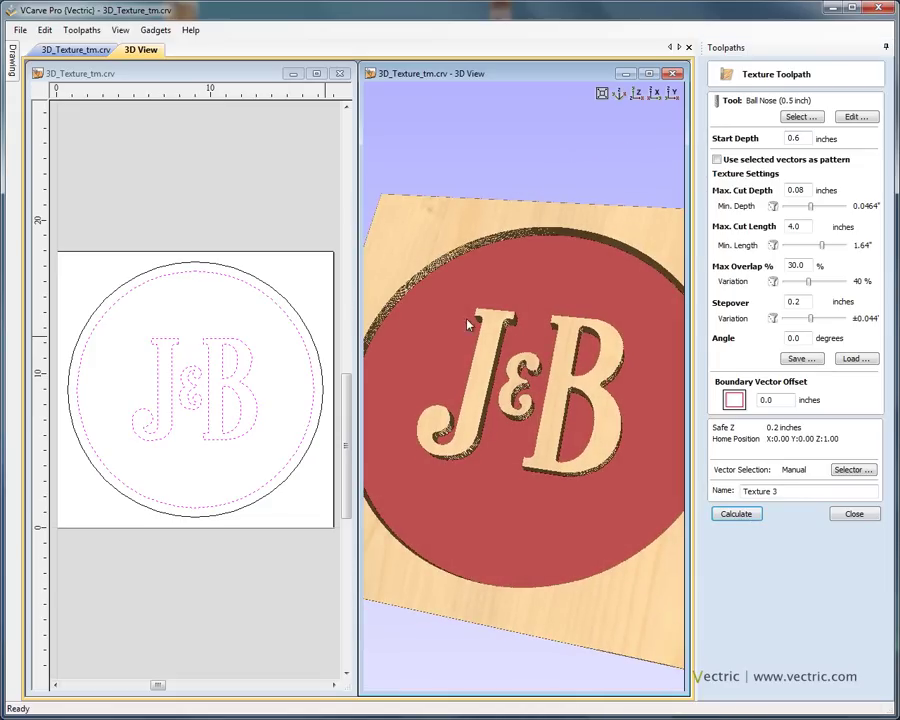
drag(456, 311, 440, 388)
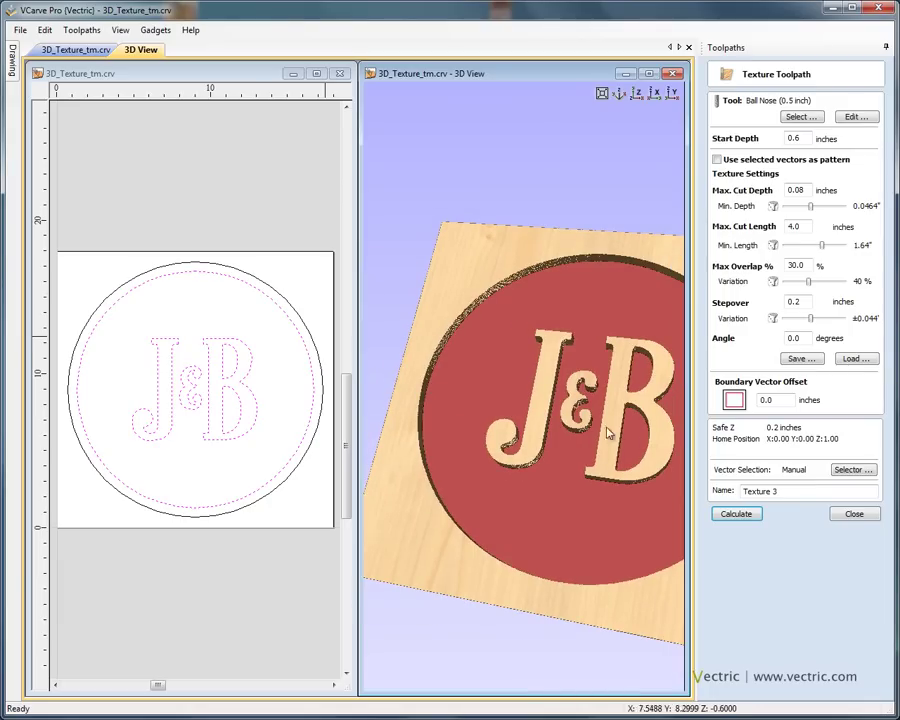
click(745, 521)
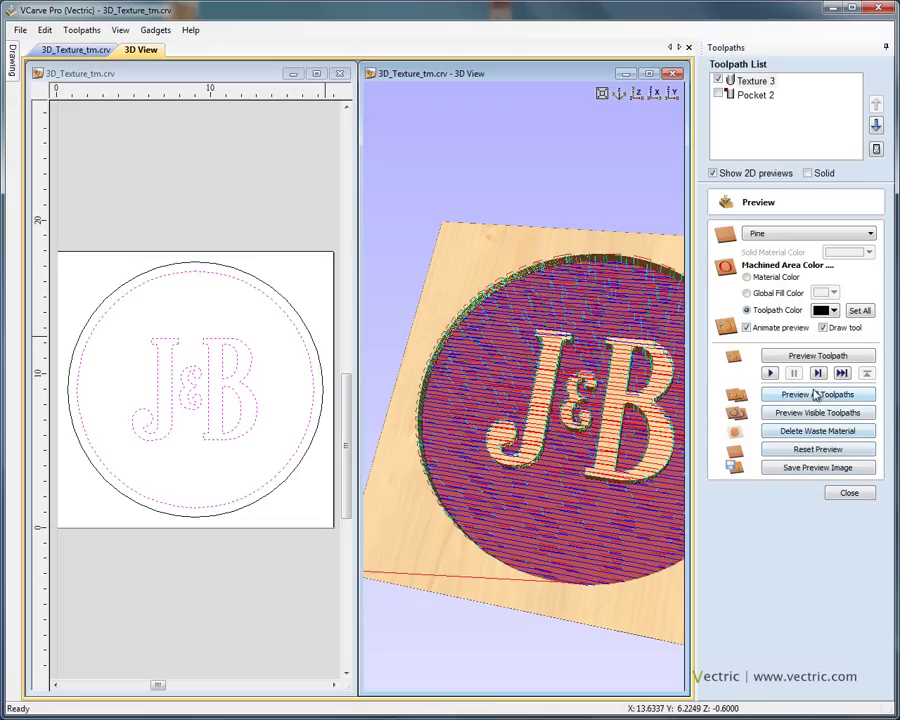
Step: Maximize the 3D view and simulate Texture 3 across the pocketed red circle
click(766, 84)
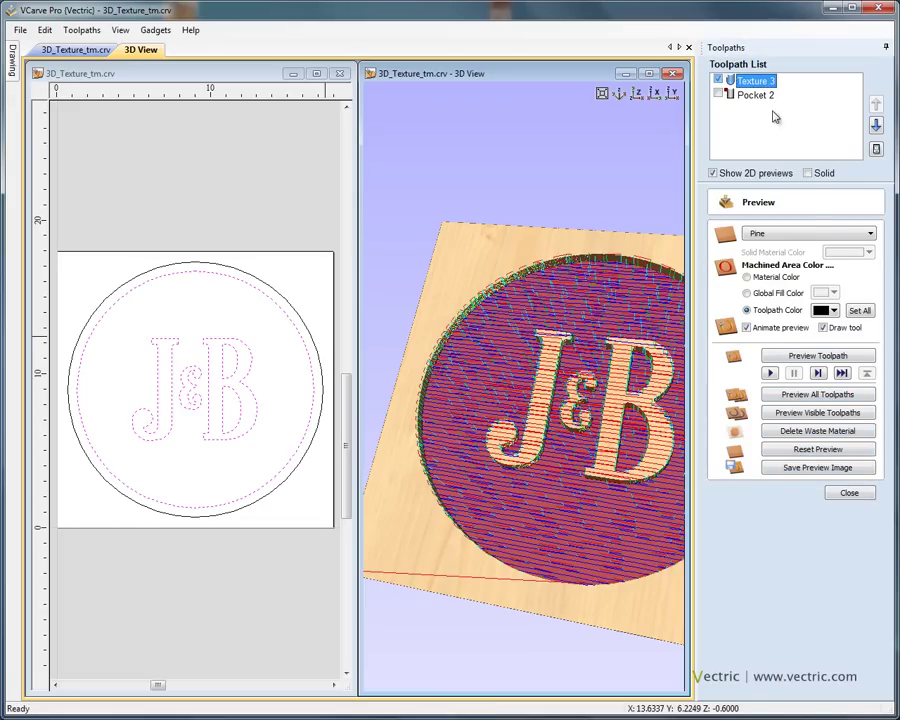
double_click(590, 75)
scroll(572, 278, up, 2)
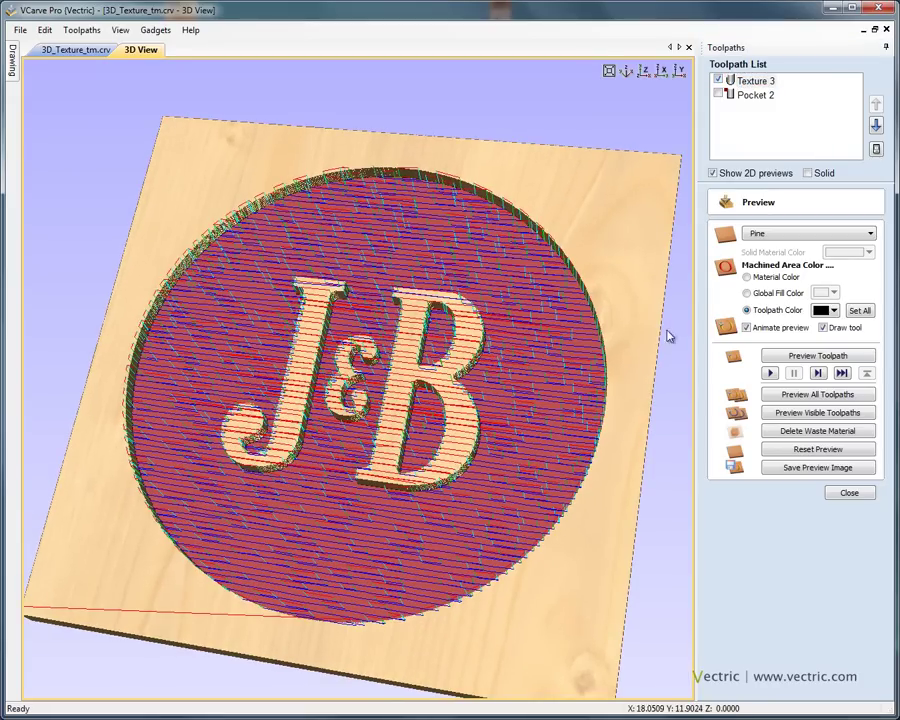
click(822, 360)
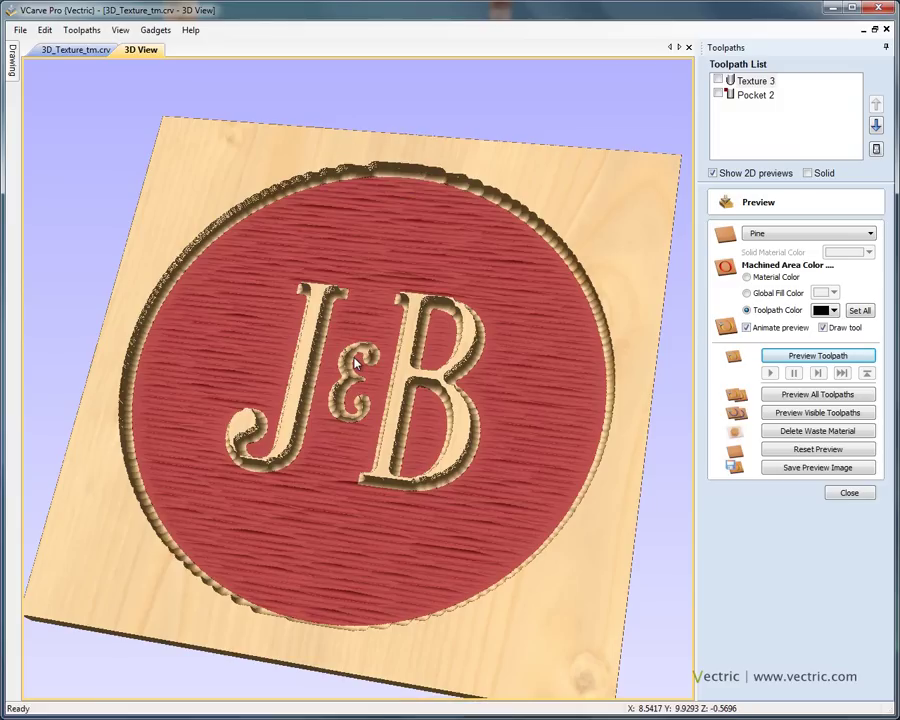
Step: Reset the preview, then set the Texture 3 boundary vector offset to 0.25 inches and recalculate
click(816, 452)
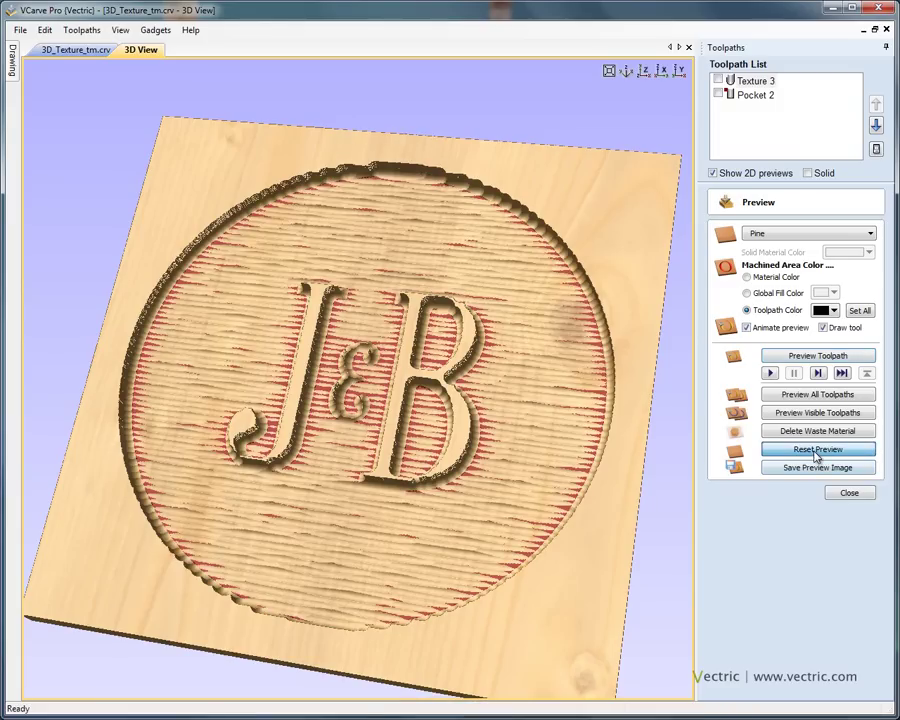
click(758, 81)
double_click(762, 83)
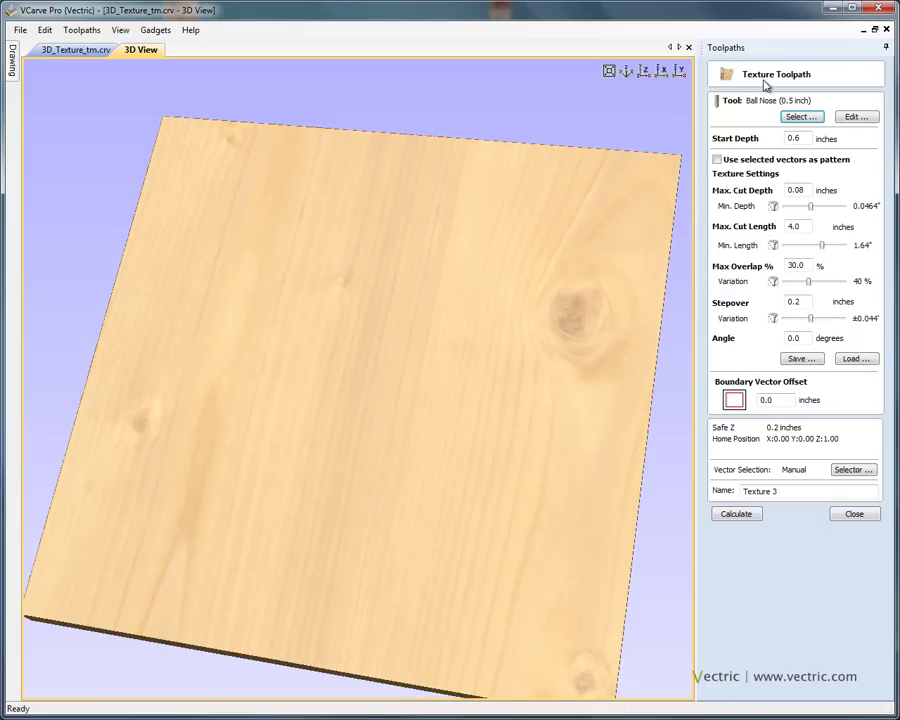
click(789, 400)
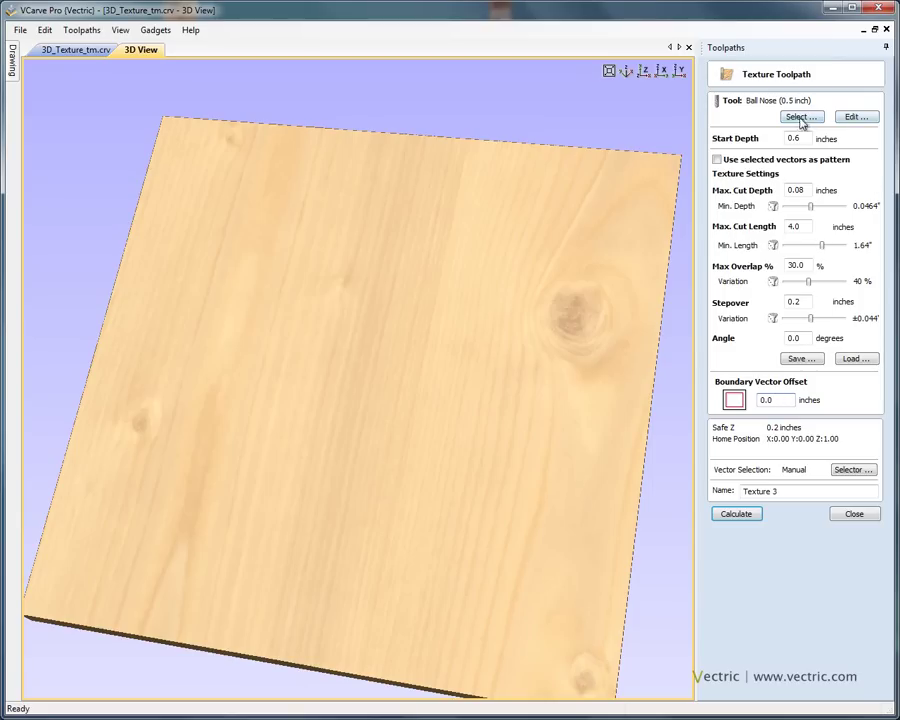
click(782, 401)
click(736, 513)
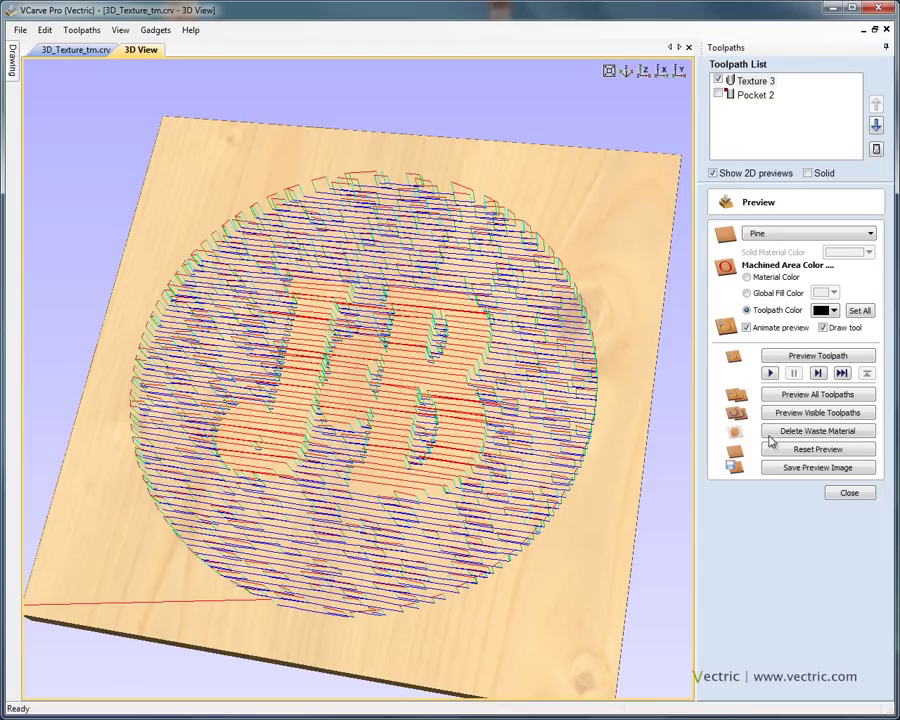
Step: Preview Pocket 2, then Texture 3, recessing and texturing the circle around the J&B letters
click(757, 95)
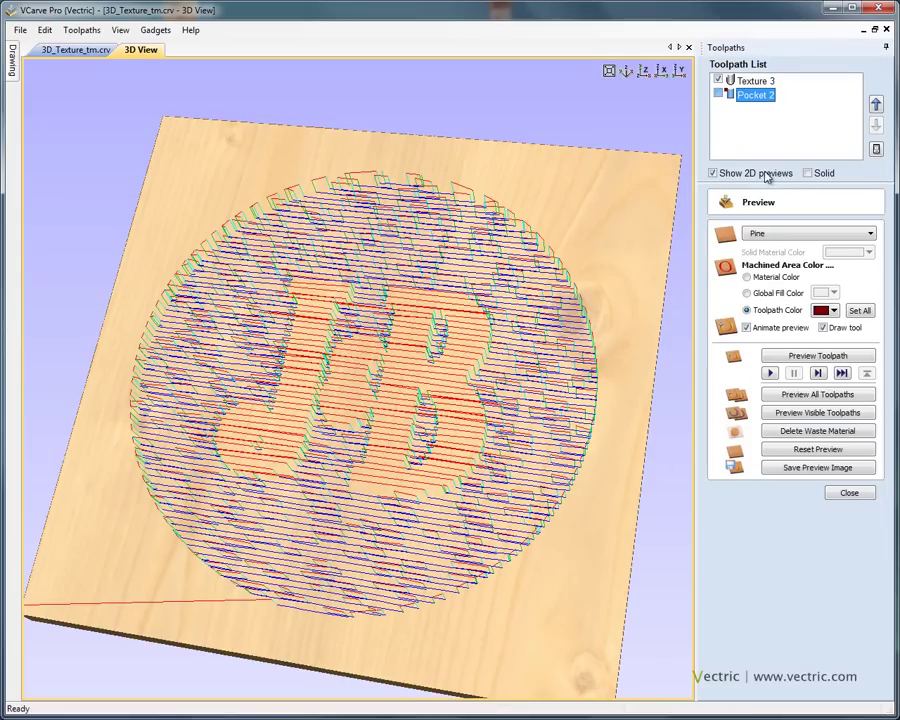
click(818, 357)
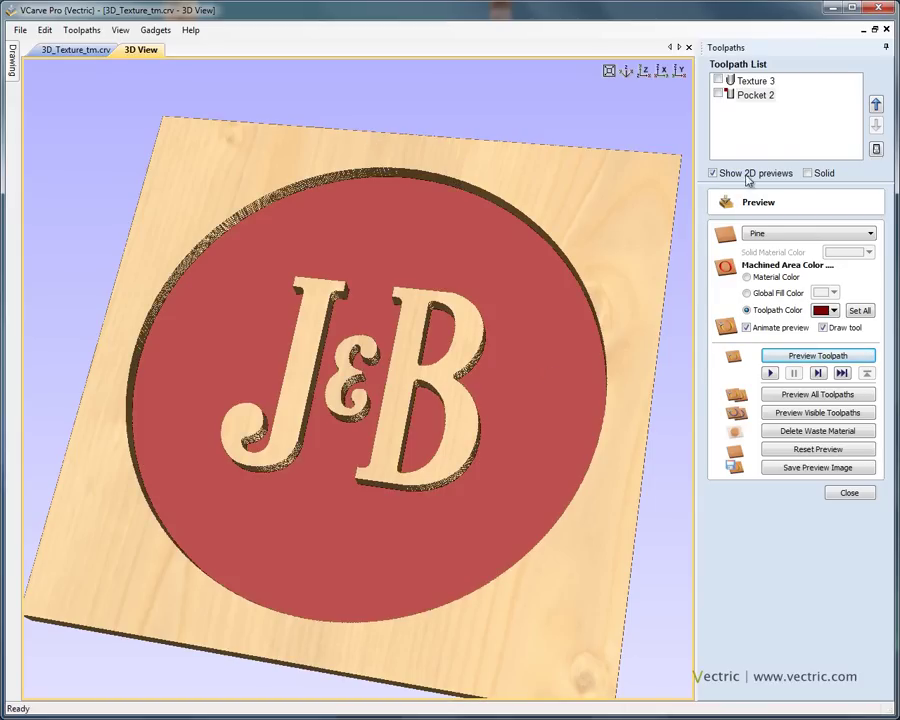
click(760, 83)
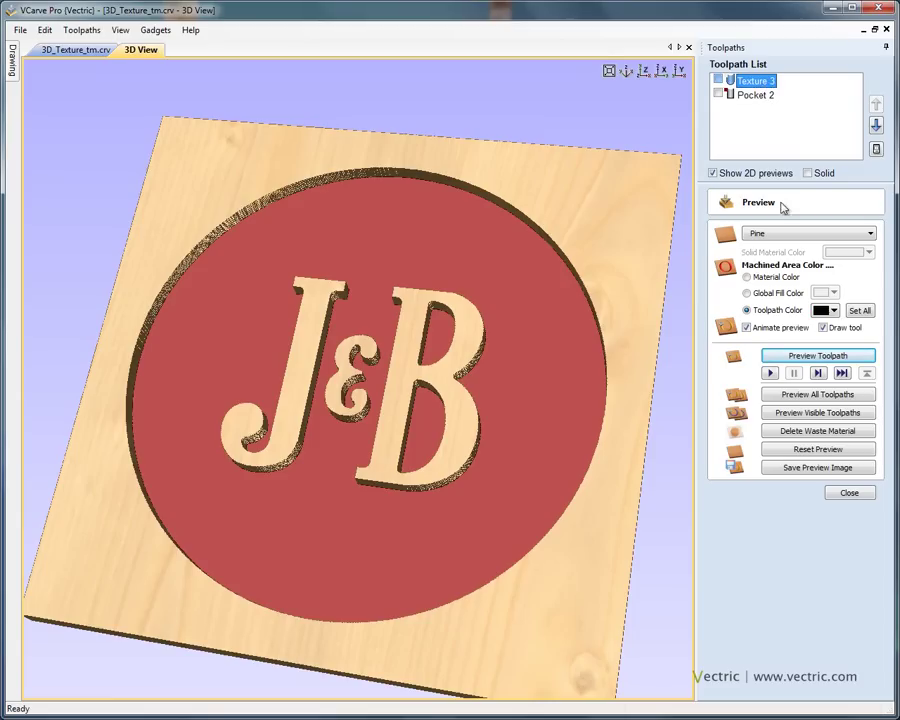
click(815, 358)
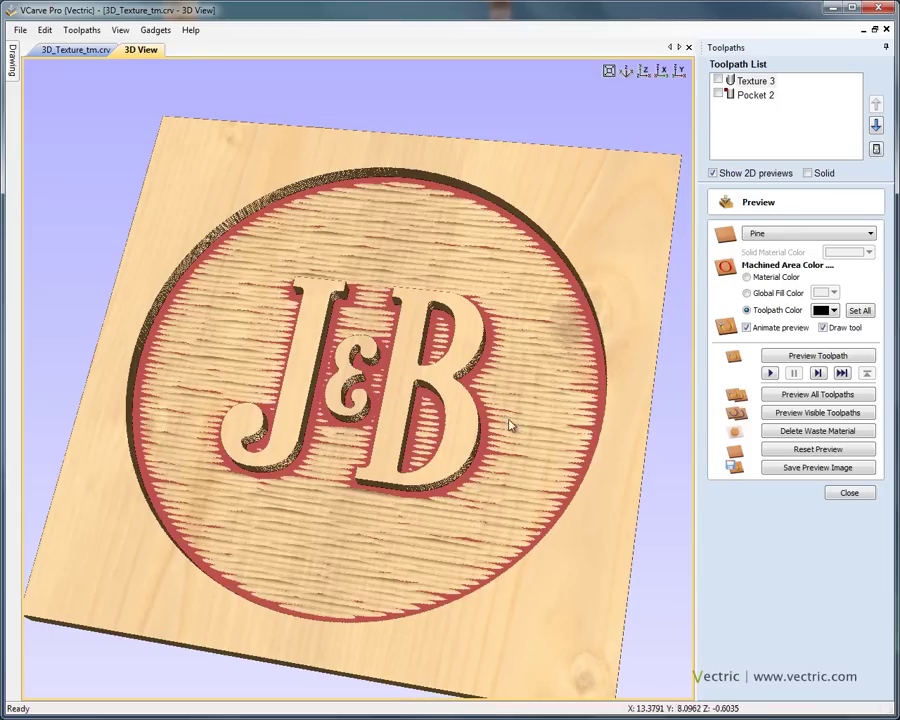
Step: Colour the textured machined area dark red
click(834, 312)
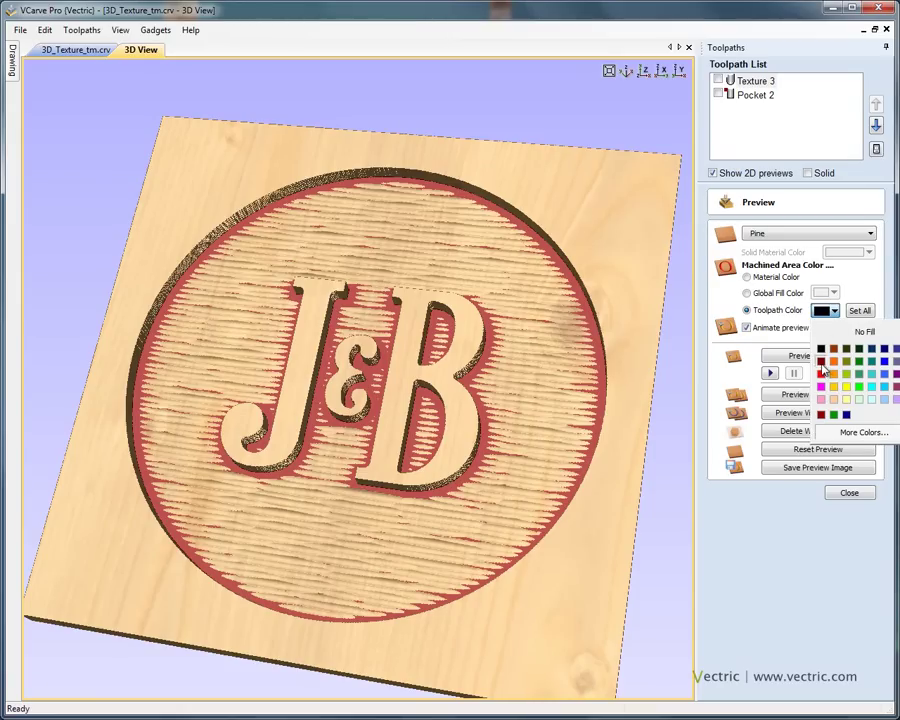
click(822, 363)
drag(506, 524, 521, 501)
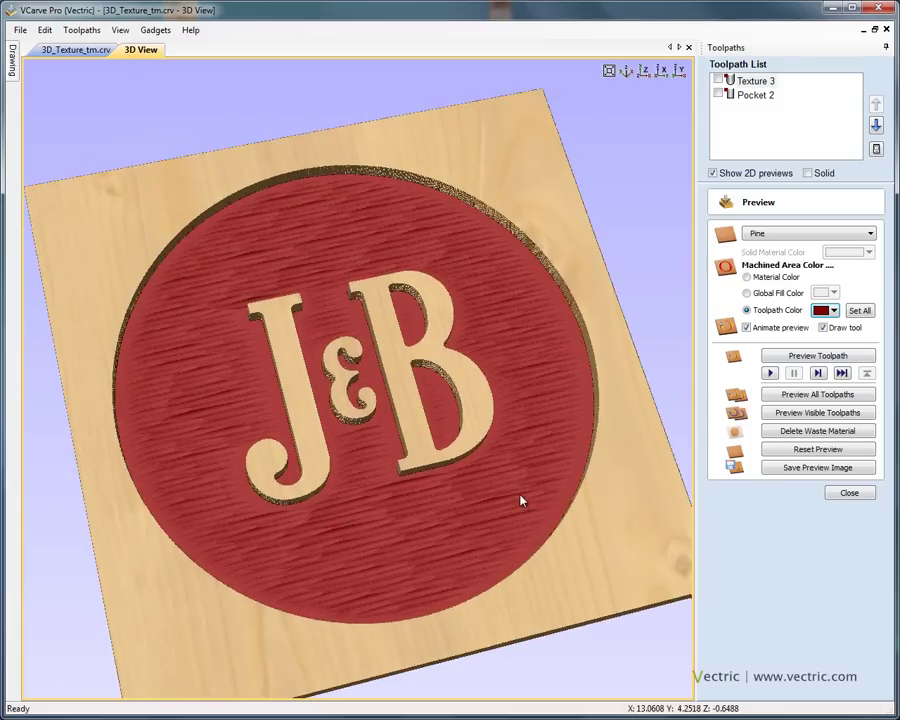
scroll(521, 501, up, 3)
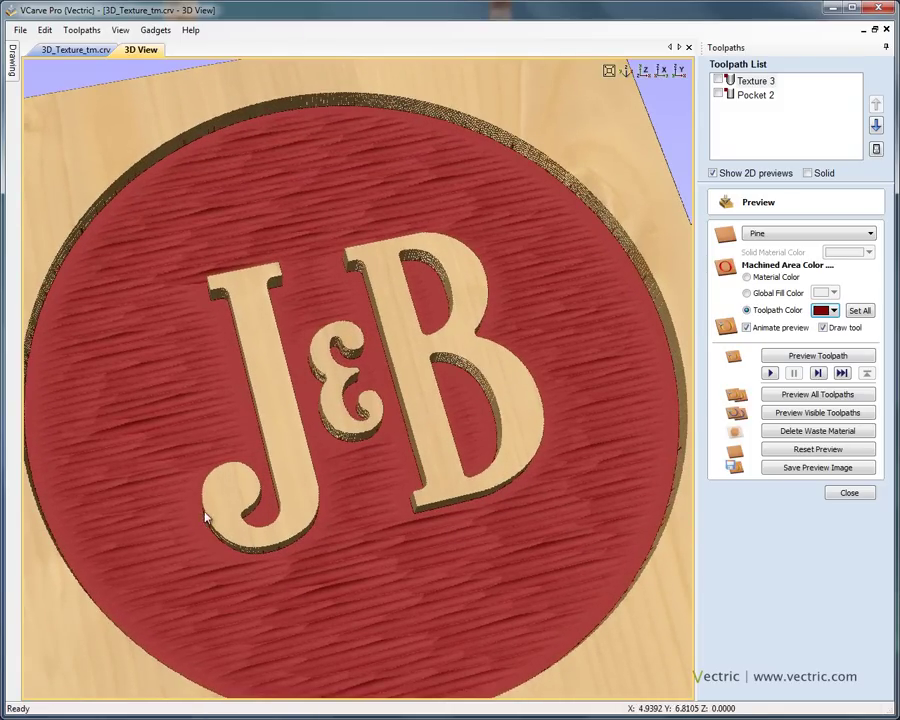
Step: Reopen Texture 3 to check its boundary vector offset, then close the settings
double_click(752, 81)
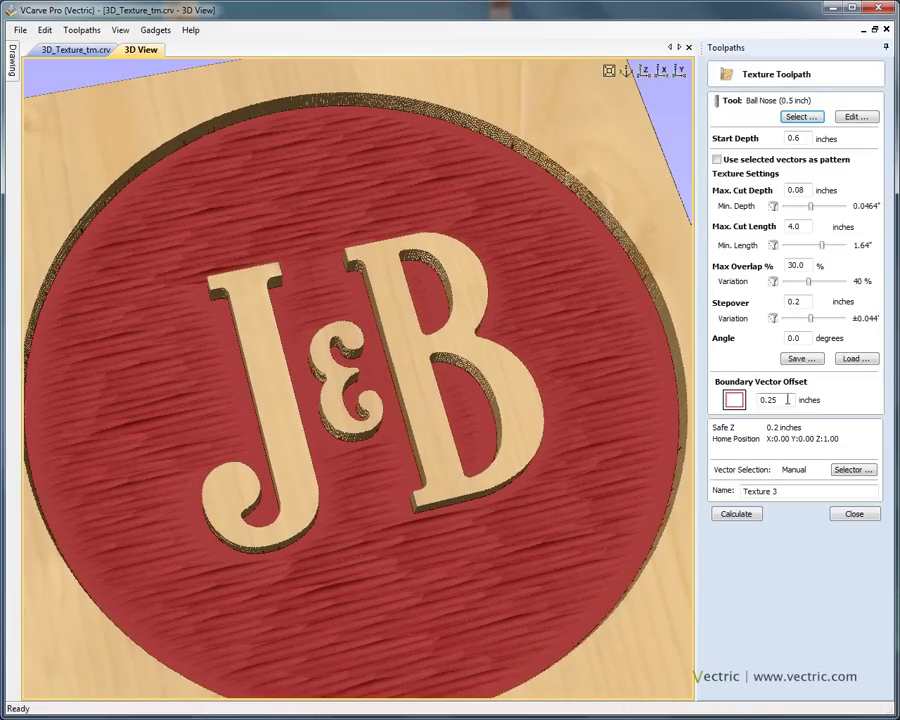
click(788, 399)
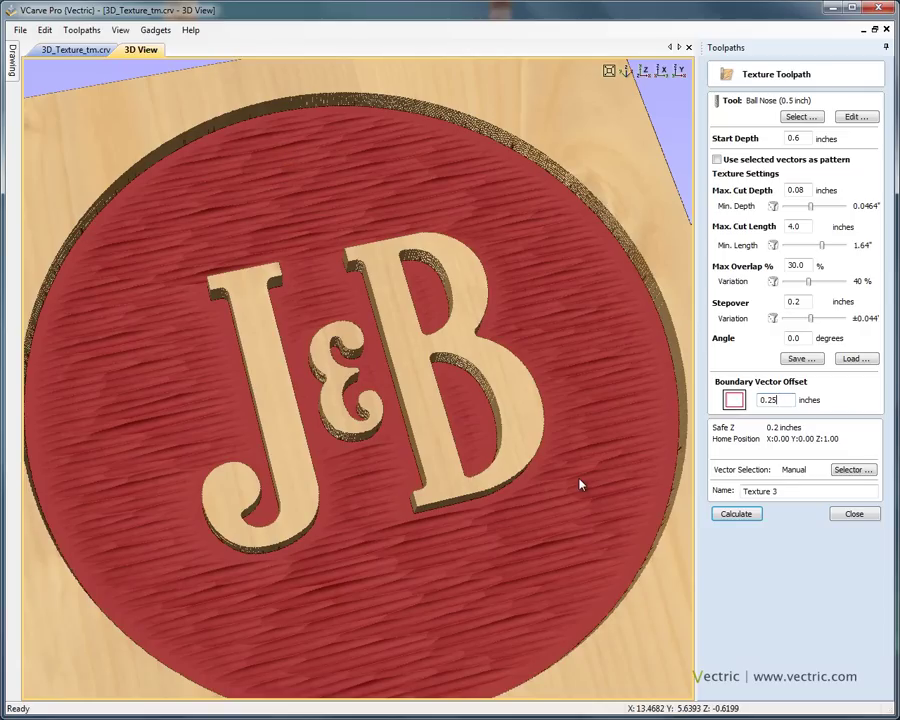
drag(474, 488, 294, 410)
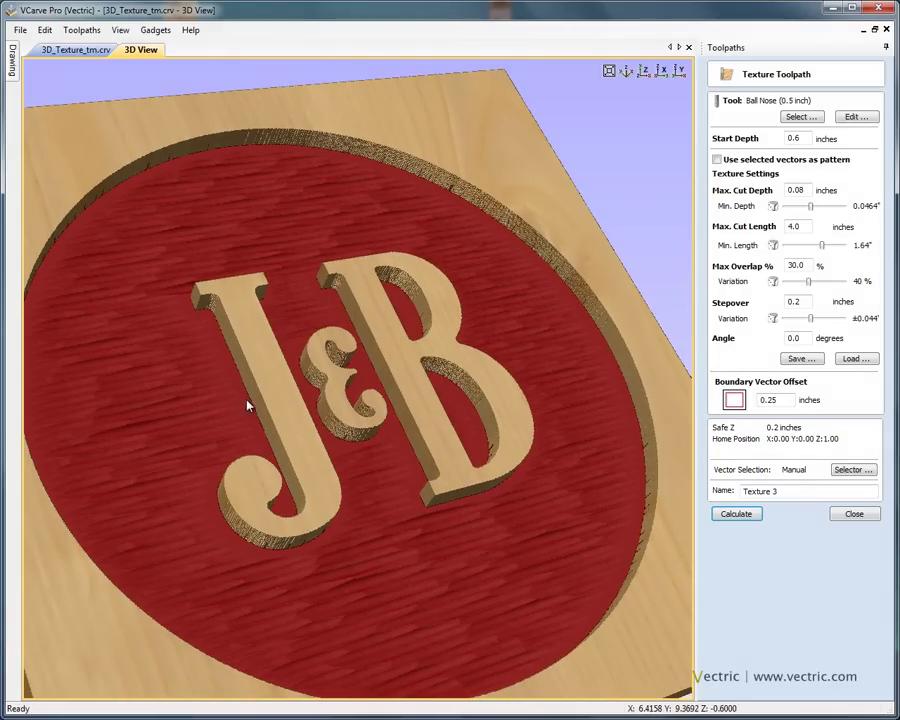
click(855, 514)
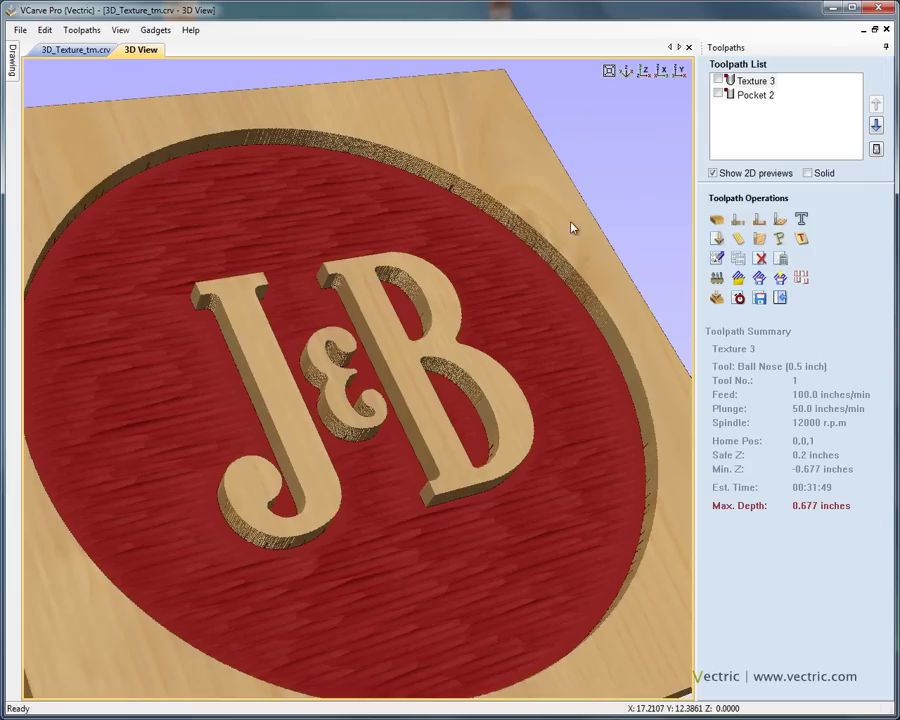
Step: Tile the 2D drawing and 3D view side by side and select the J&B letter outlines
click(120, 30)
click(210, 191)
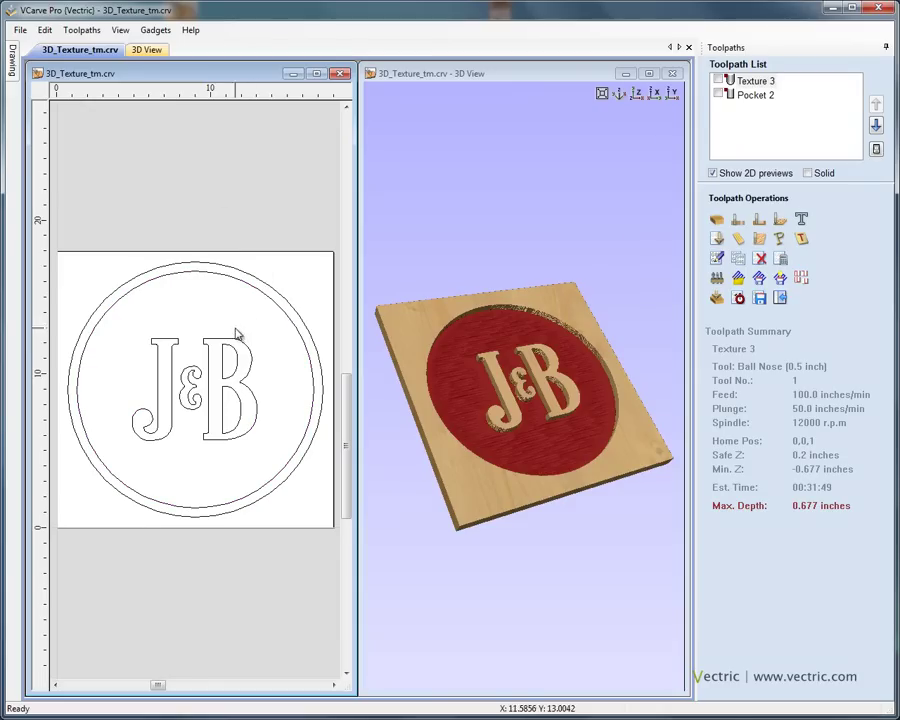
scroll(605, 358, up, 3)
scroll(617, 347, up, 3)
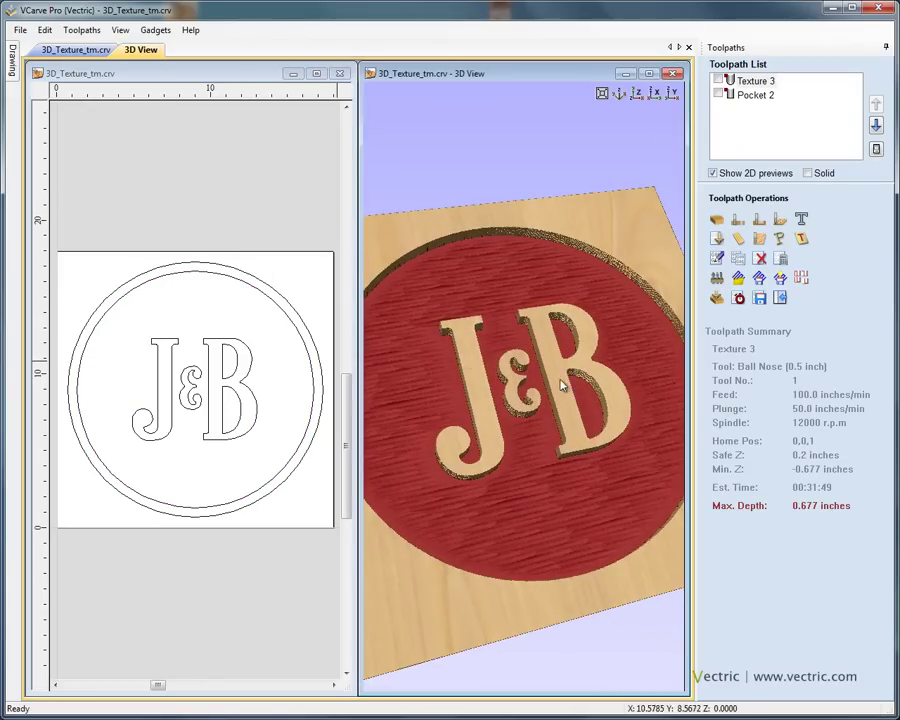
drag(123, 322, 268, 456)
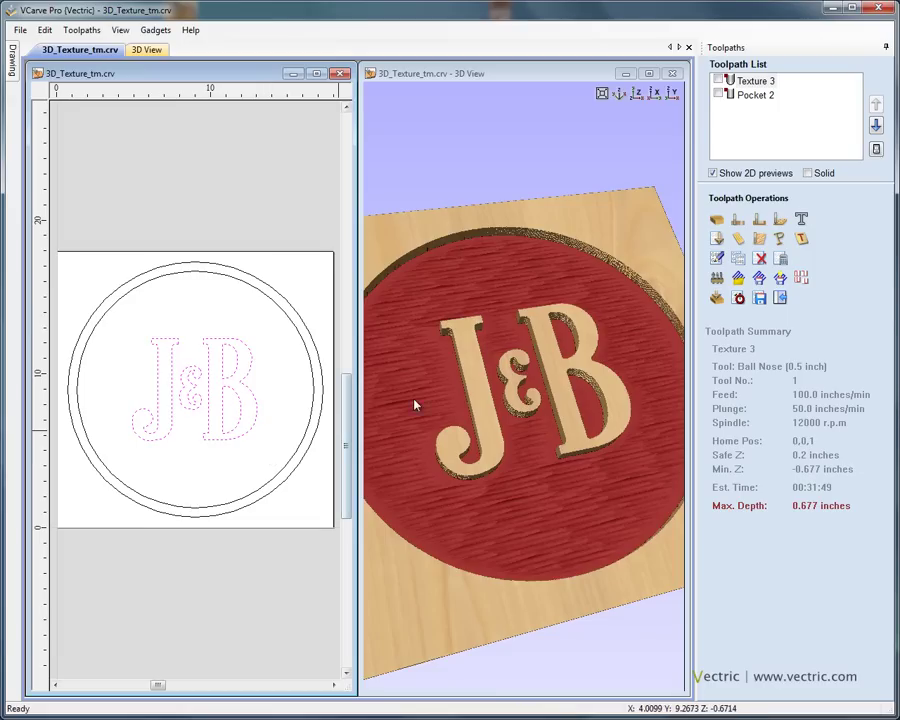
Step: Create a prism carve with the 90° 0.5" V-bit at full prism depth 3.5872 and calculate it
click(780, 240)
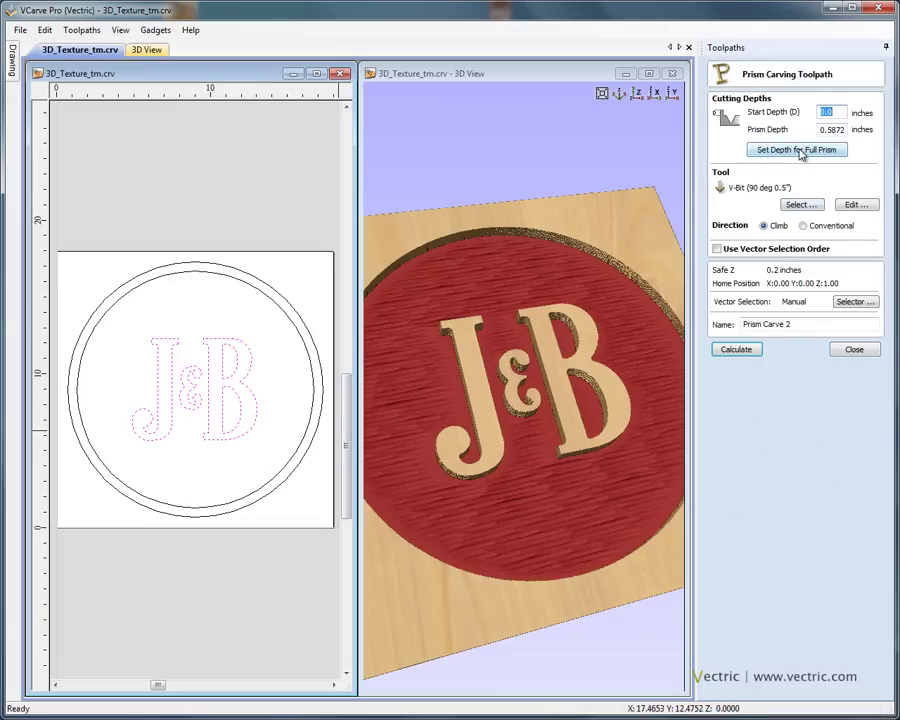
click(812, 206)
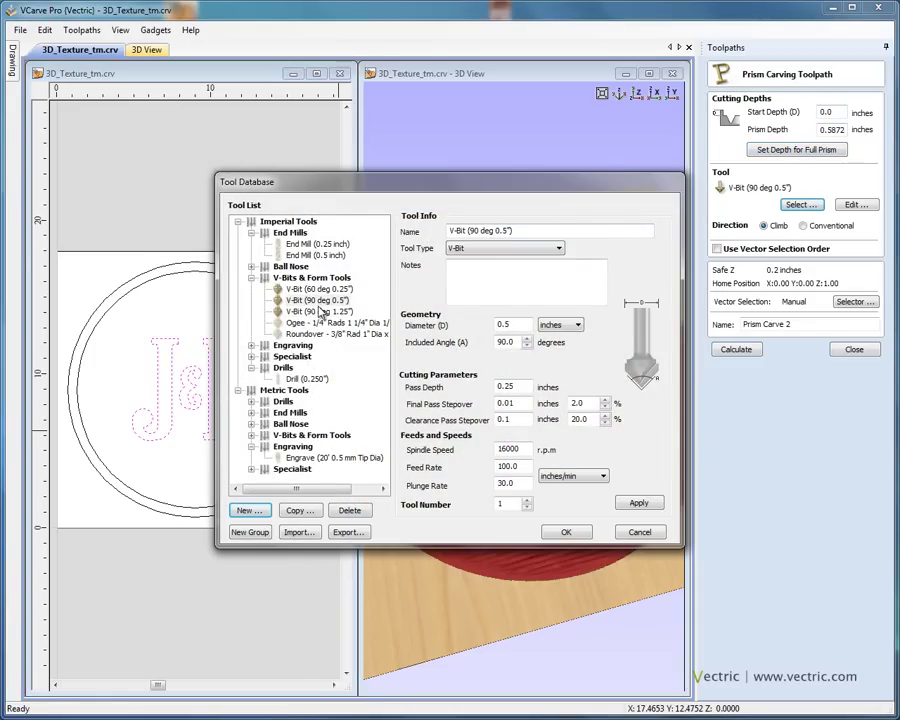
click(316, 301)
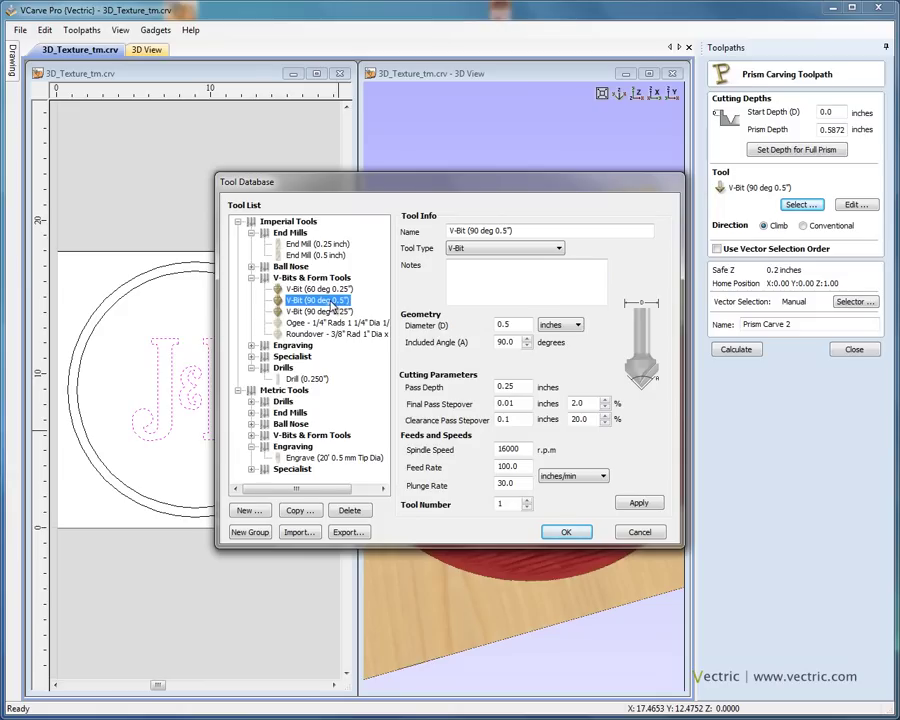
key(Return)
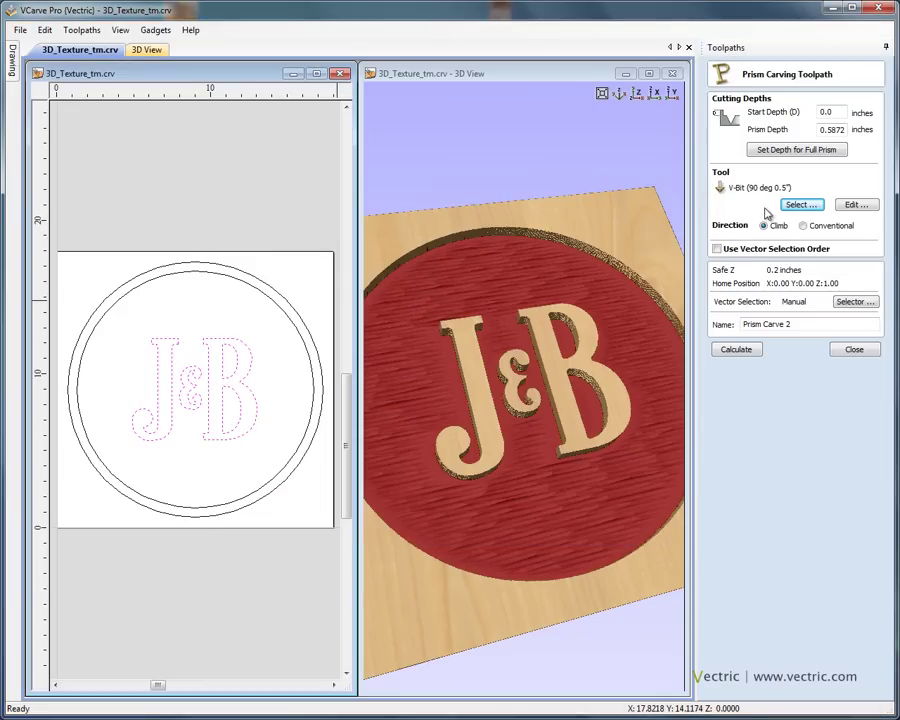
click(801, 151)
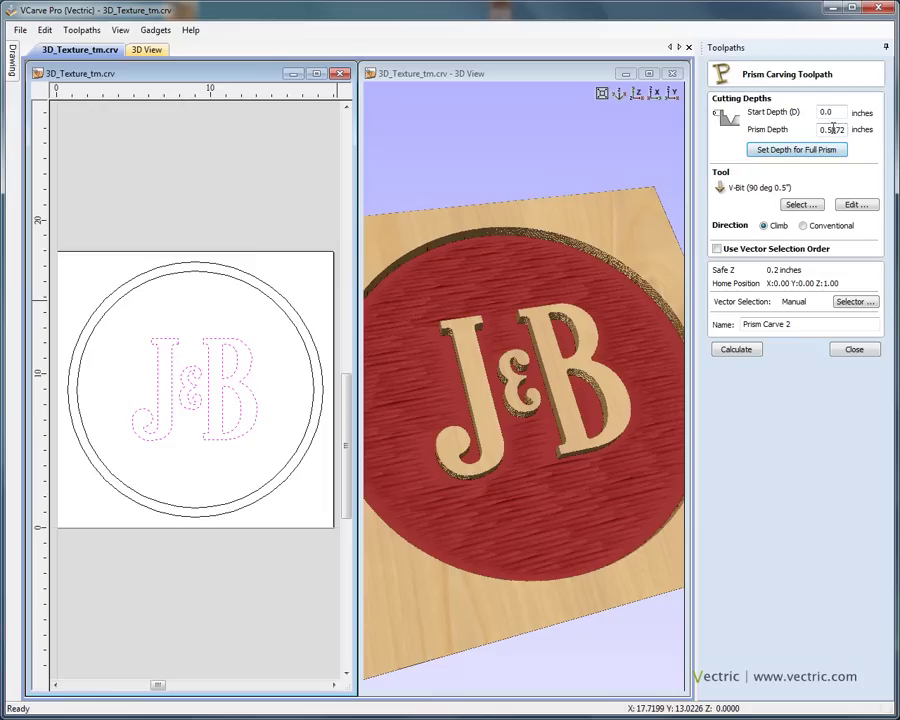
click(838, 129)
click(810, 152)
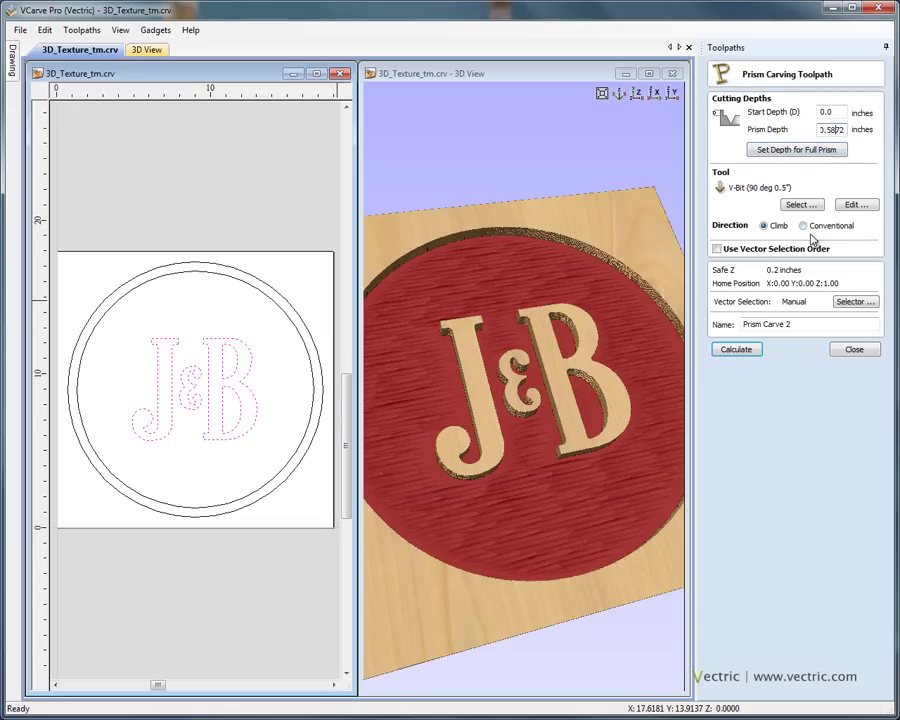
click(736, 349)
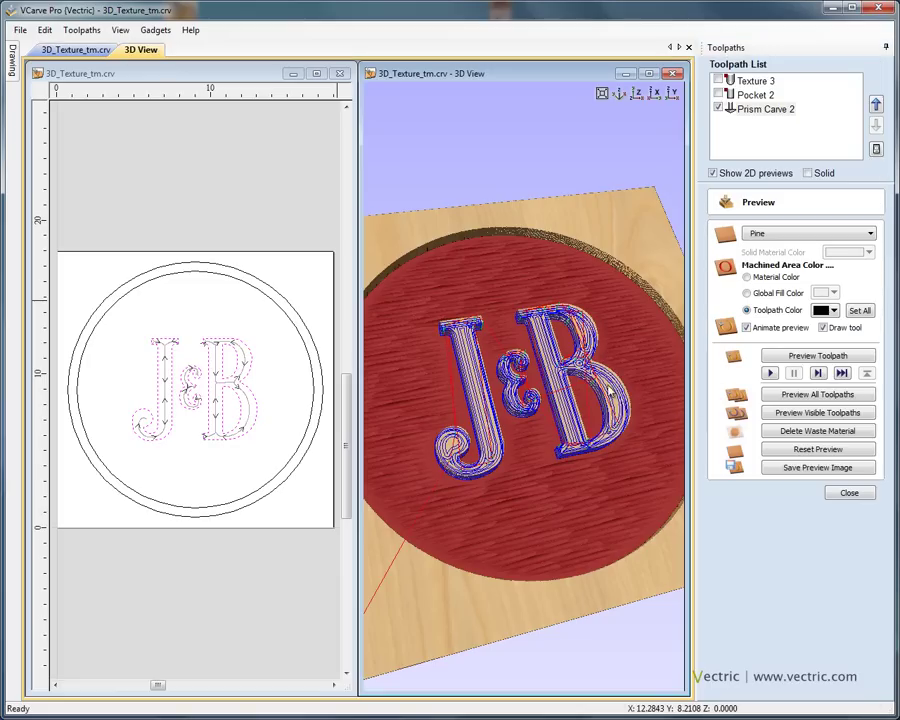
Step: Simulate the Prism Carve 2 toolpath on the J&B letters
scroll(610, 368, up, 3)
drag(610, 370, 572, 537)
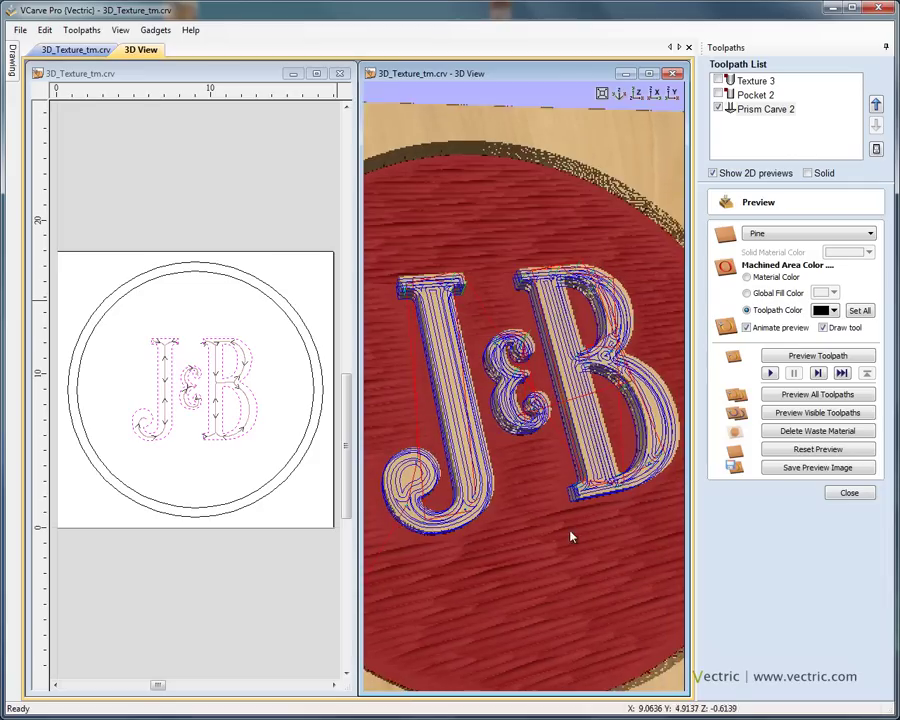
click(770, 109)
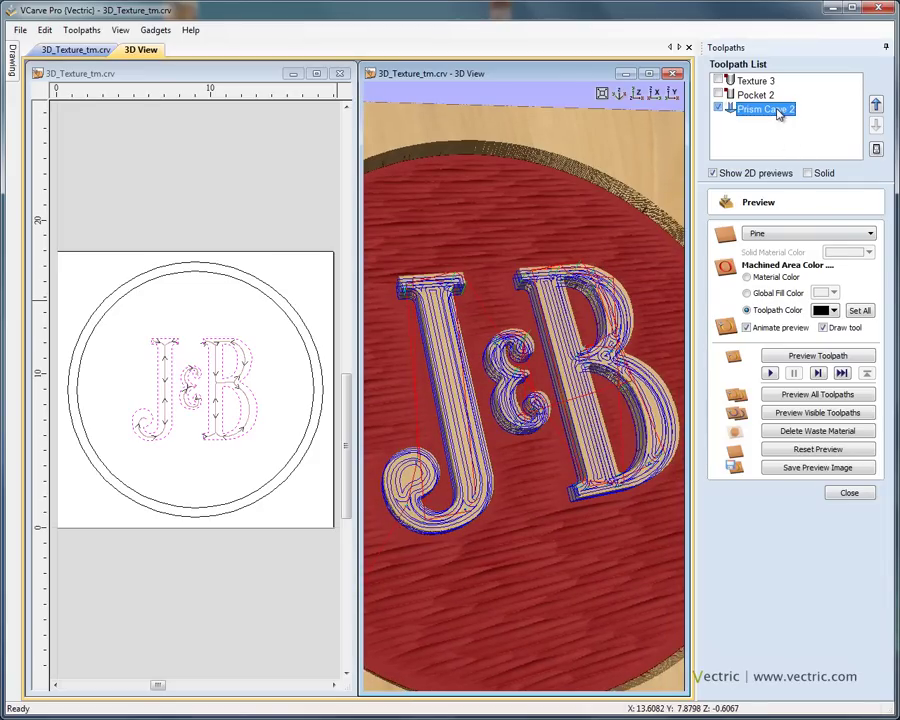
click(812, 358)
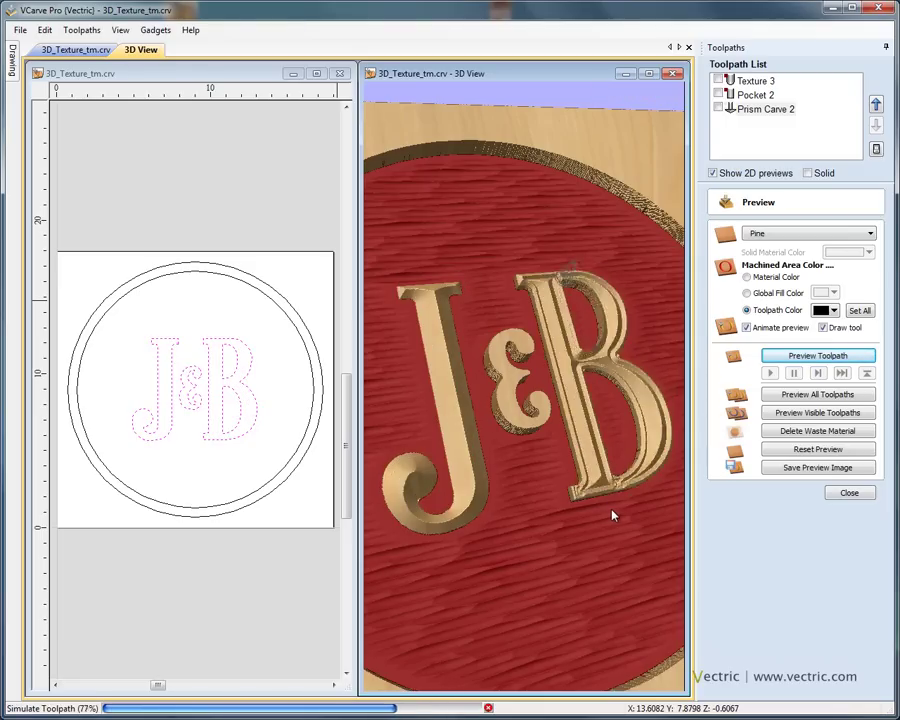
Step: Colour the prism-carved letters blue, inspect them in a maximized 3D view, then return to 2D
drag(604, 497, 516, 478)
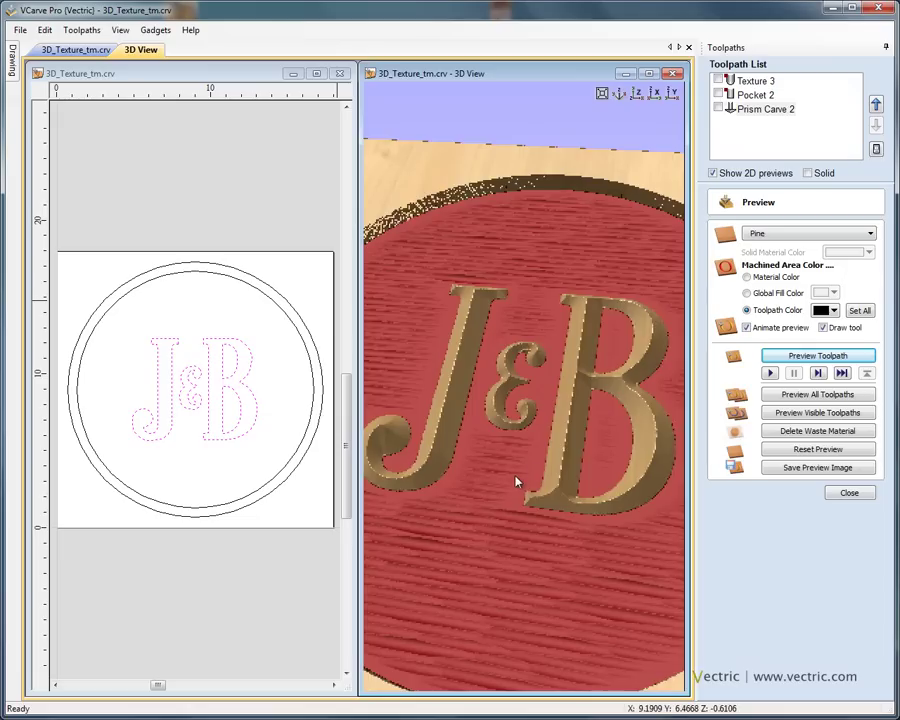
click(834, 311)
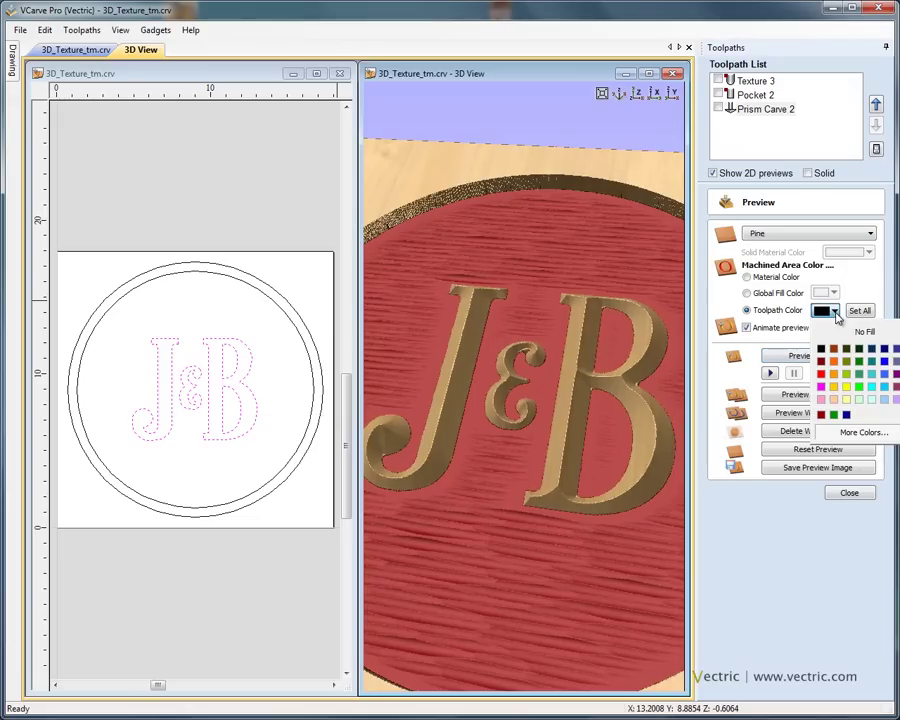
click(896, 350)
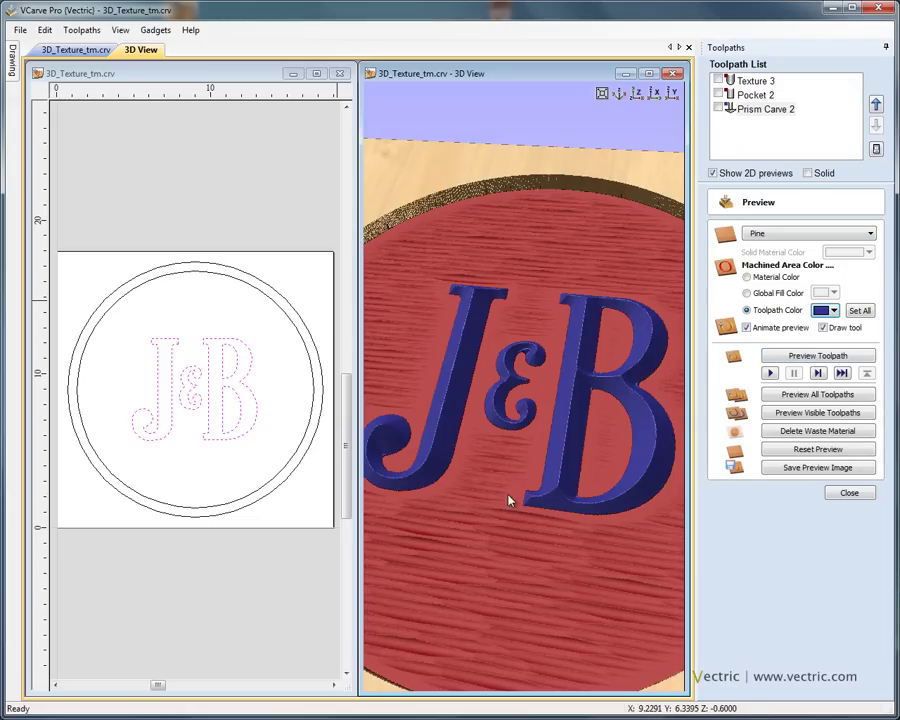
drag(510, 496, 590, 430)
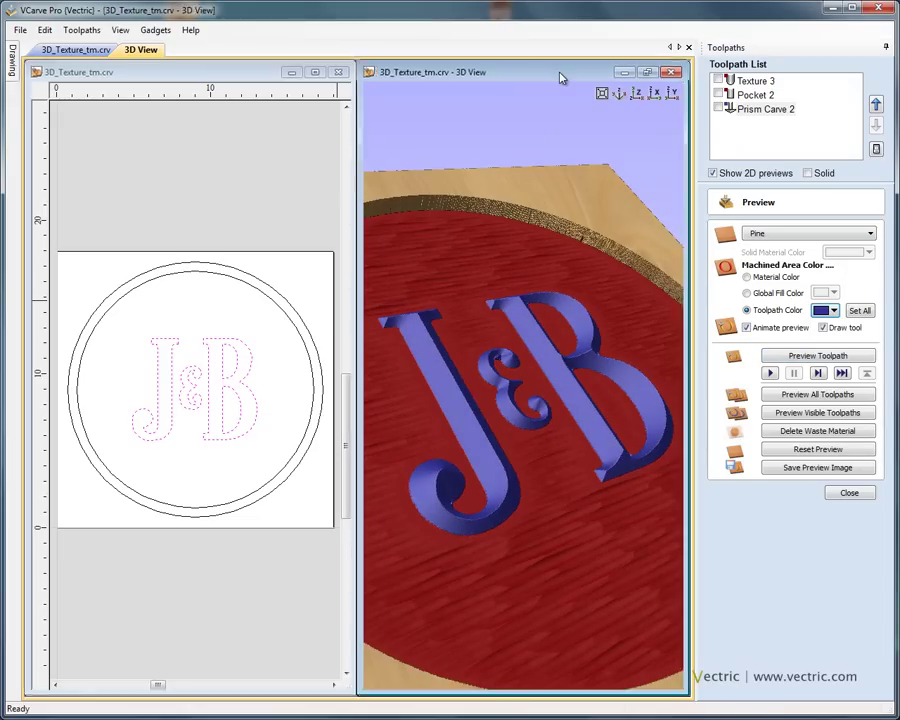
double_click(563, 78)
drag(542, 137, 406, 410)
scroll(459, 404, up, 3)
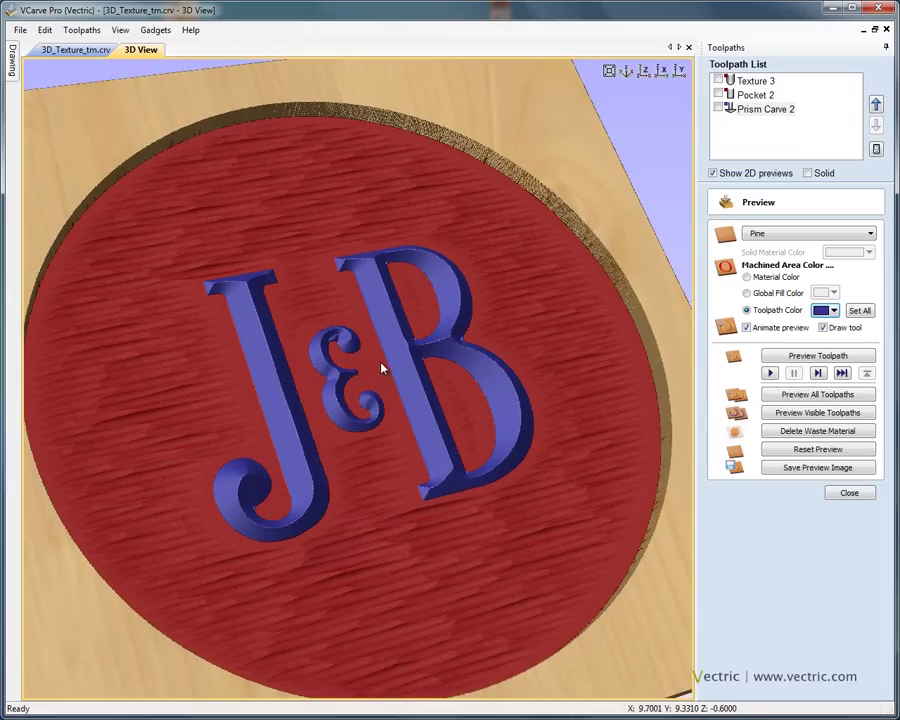
mouse_move(460, 462)
mouse_down()
mouse_move(524, 412)
mouse_move(401, 462)
mouse_move(301, 450)
mouse_move(418, 468)
mouse_move(492, 430)
mouse_move(430, 370)
mouse_up()
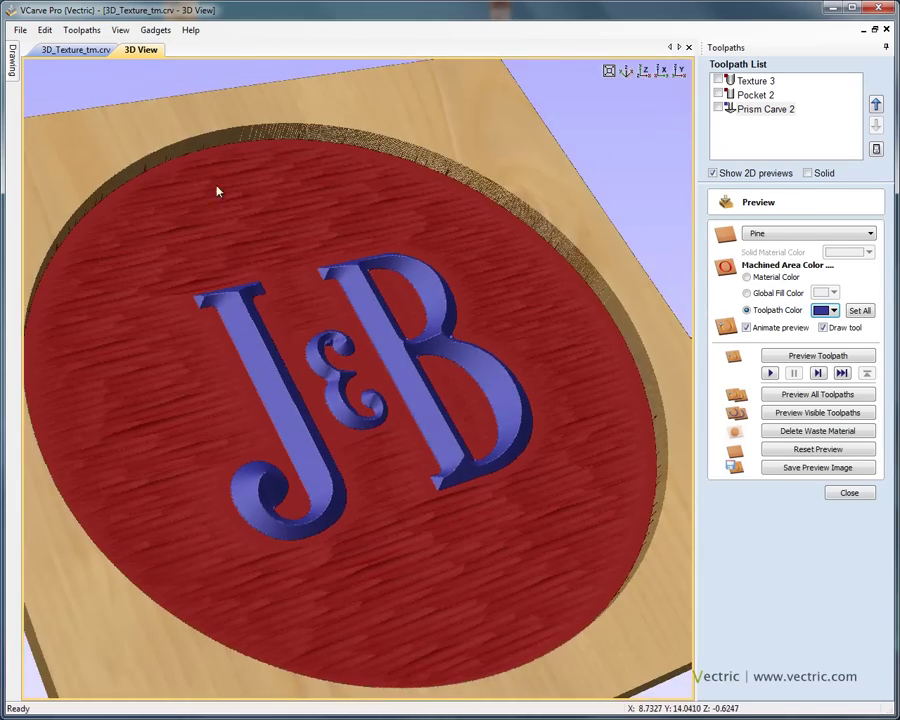
click(80, 50)
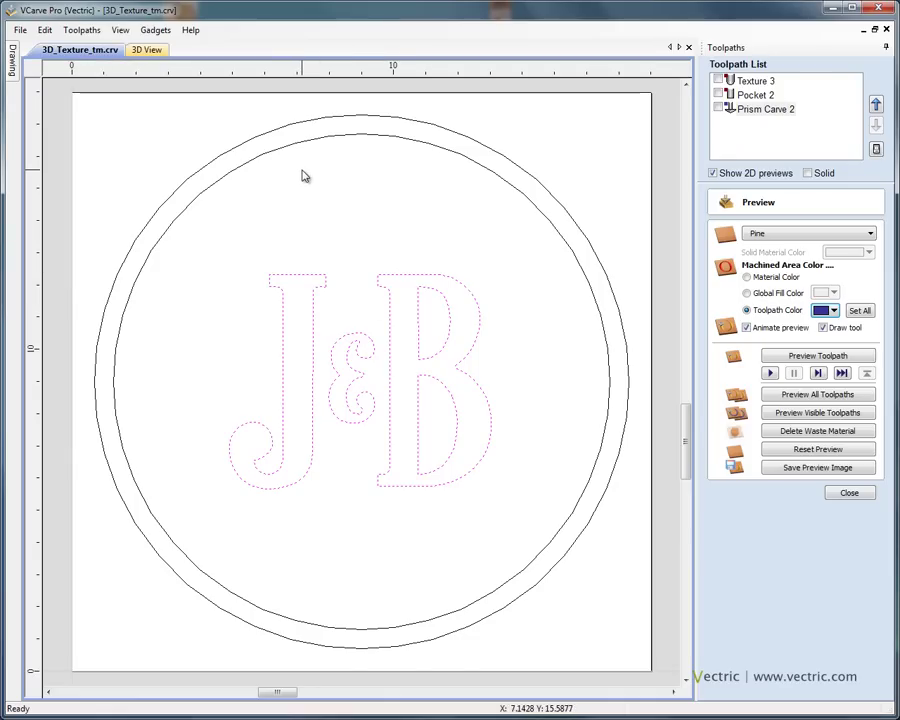
Step: Open the Pocket 2 toolpath settings and close them unchanged
click(758, 95)
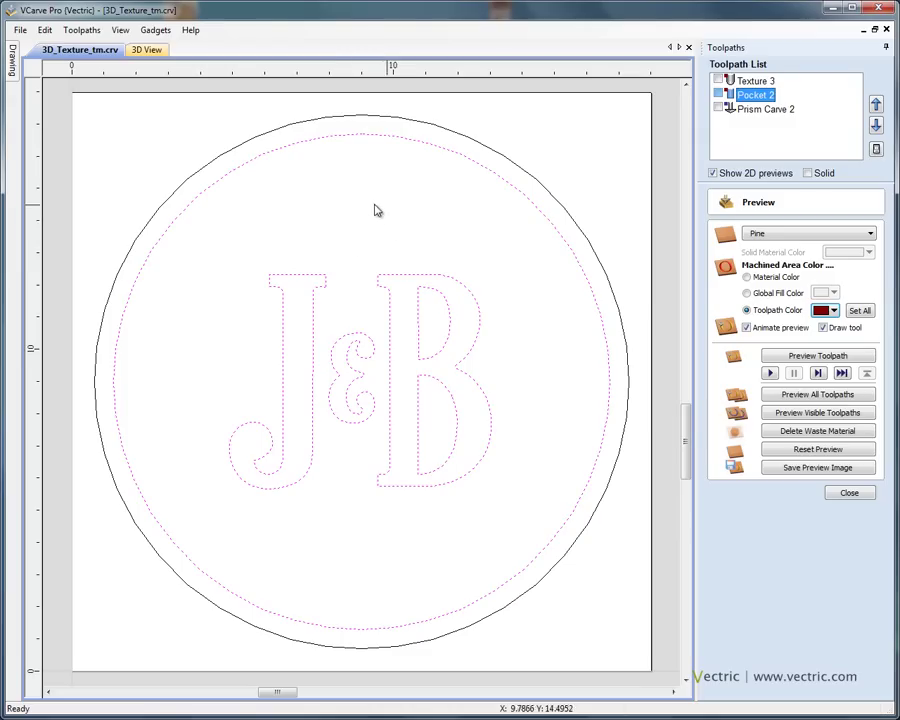
double_click(760, 96)
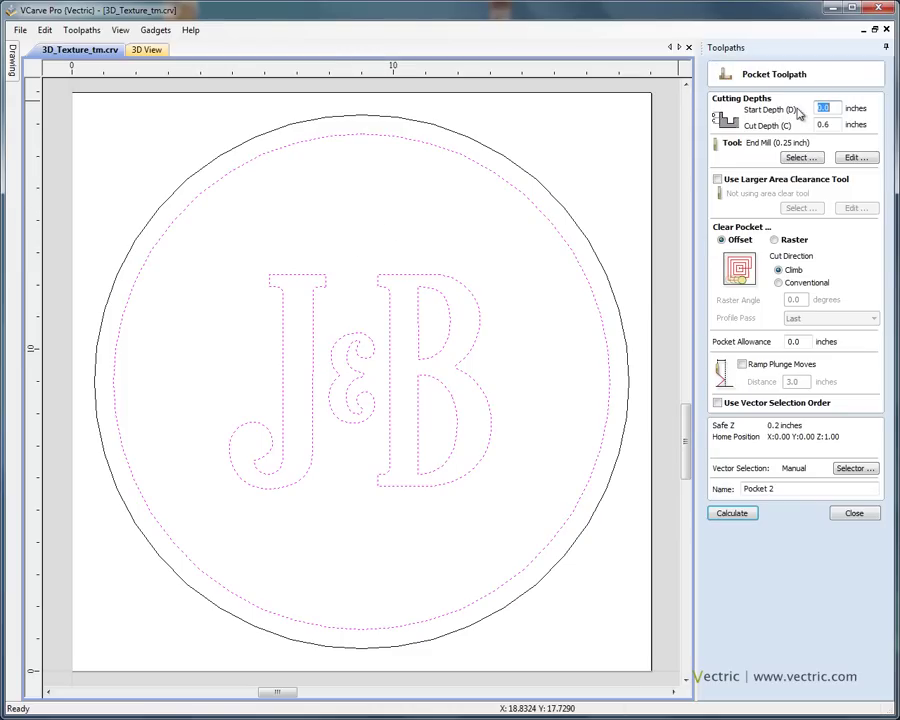
click(860, 514)
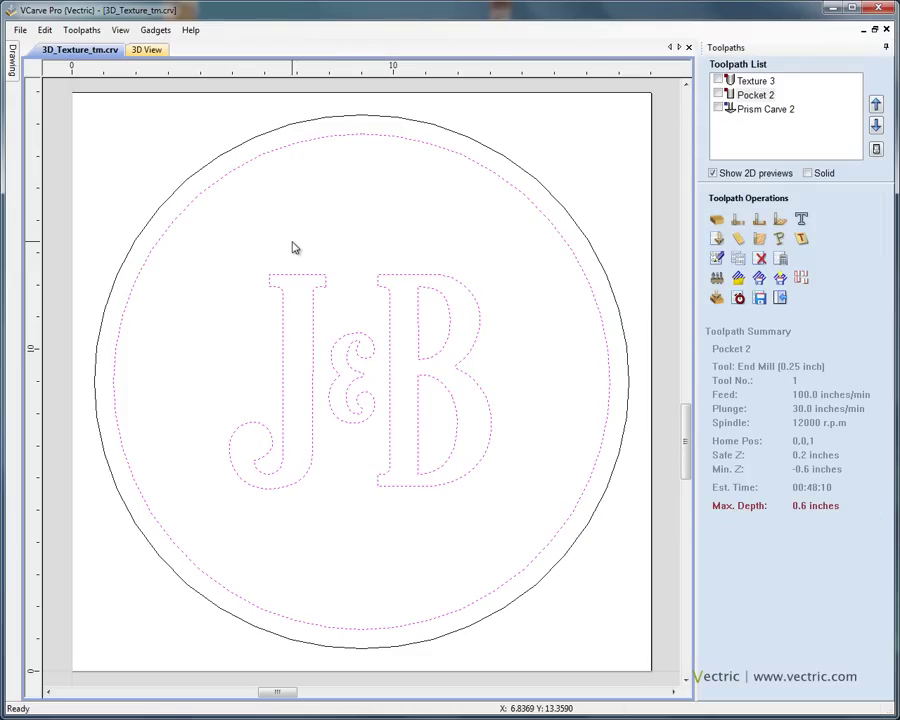
Step: Reopen the Texture 3 settings at its 0.25 inch boundary vector offset
click(757, 81)
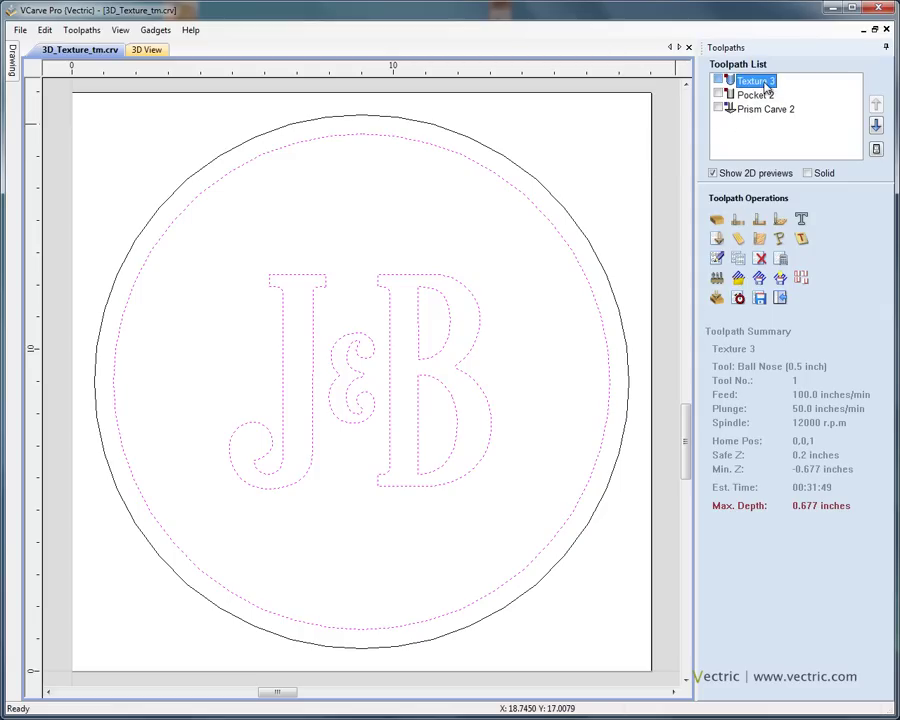
double_click(763, 83)
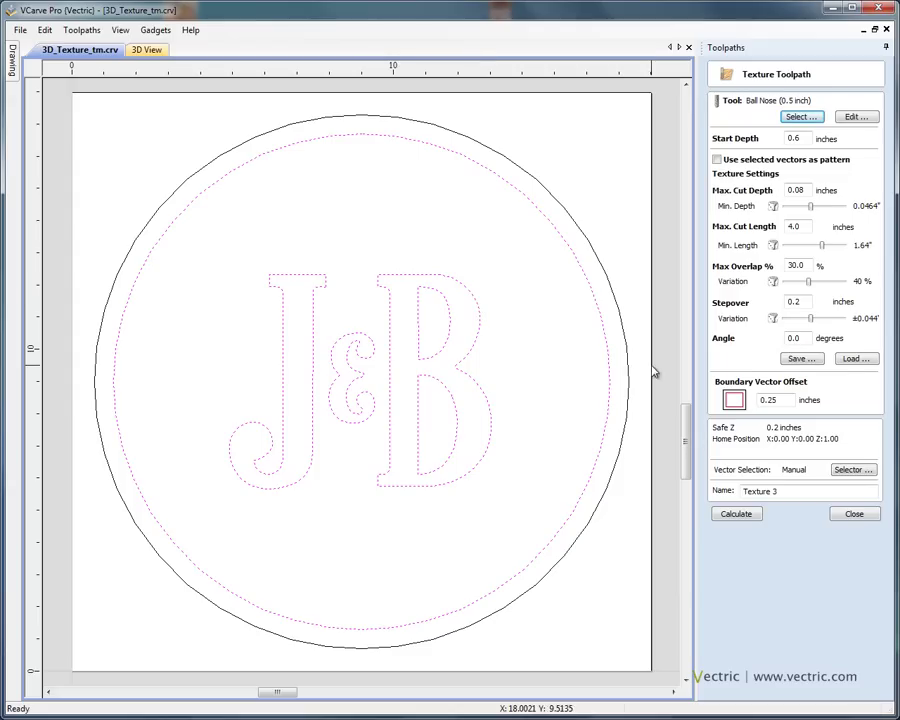
click(787, 402)
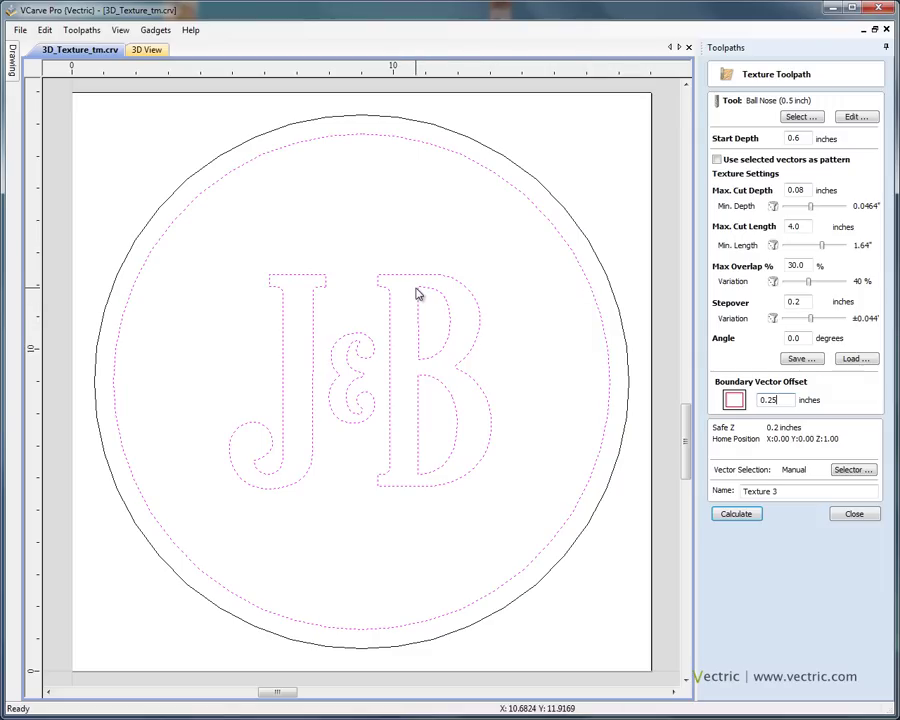
Step: Close the Texture 3 form and open Prism Carve 2 settings to its 3.5872 inch prism depth
click(147, 52)
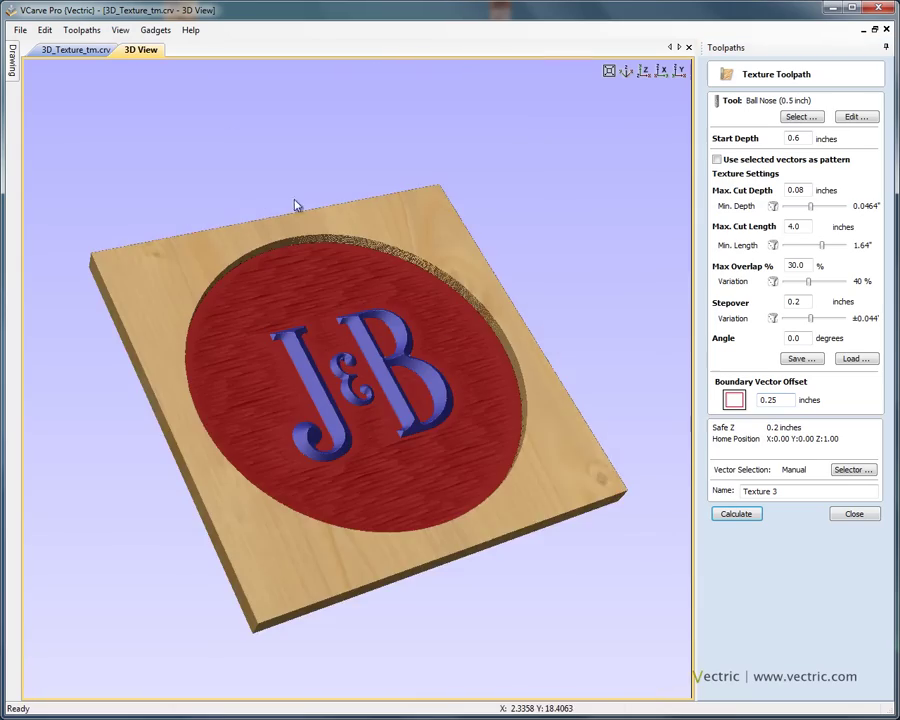
scroll(493, 367, up, 4)
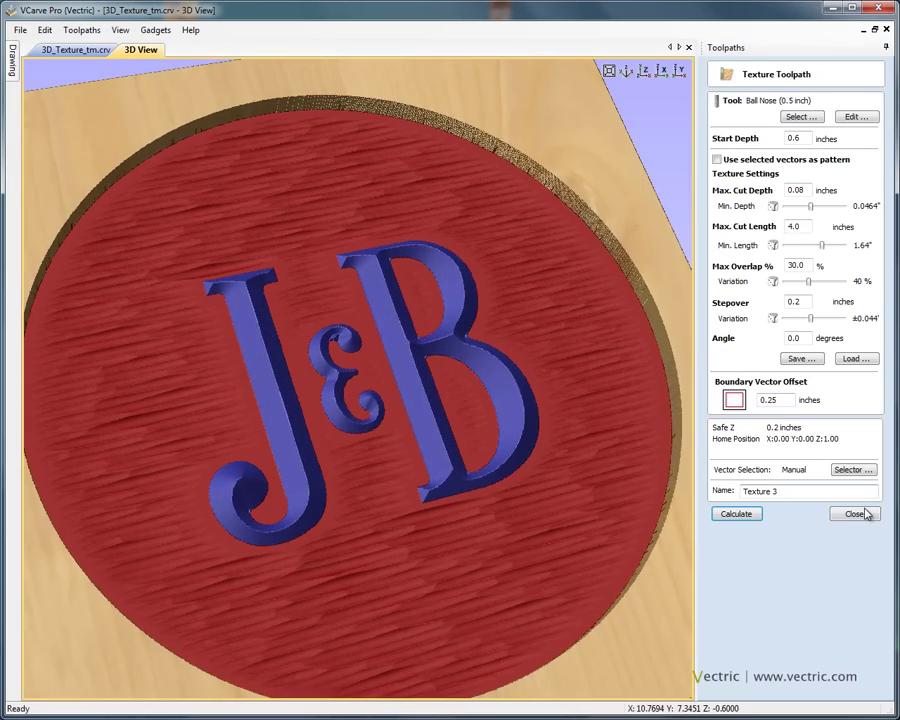
click(864, 514)
drag(603, 492, 591, 395)
double_click(755, 109)
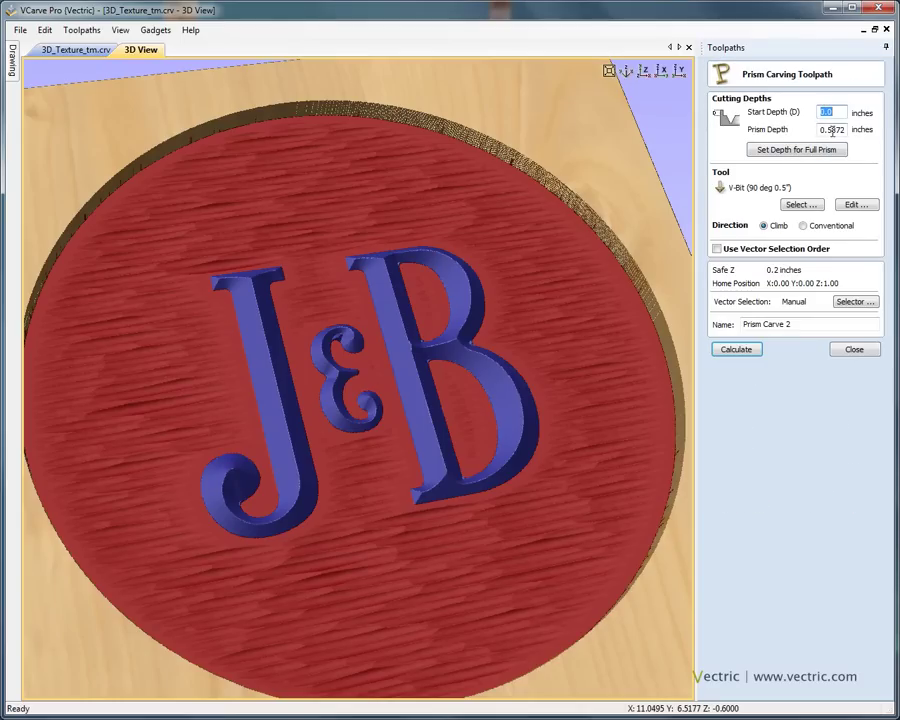
key(Tab)
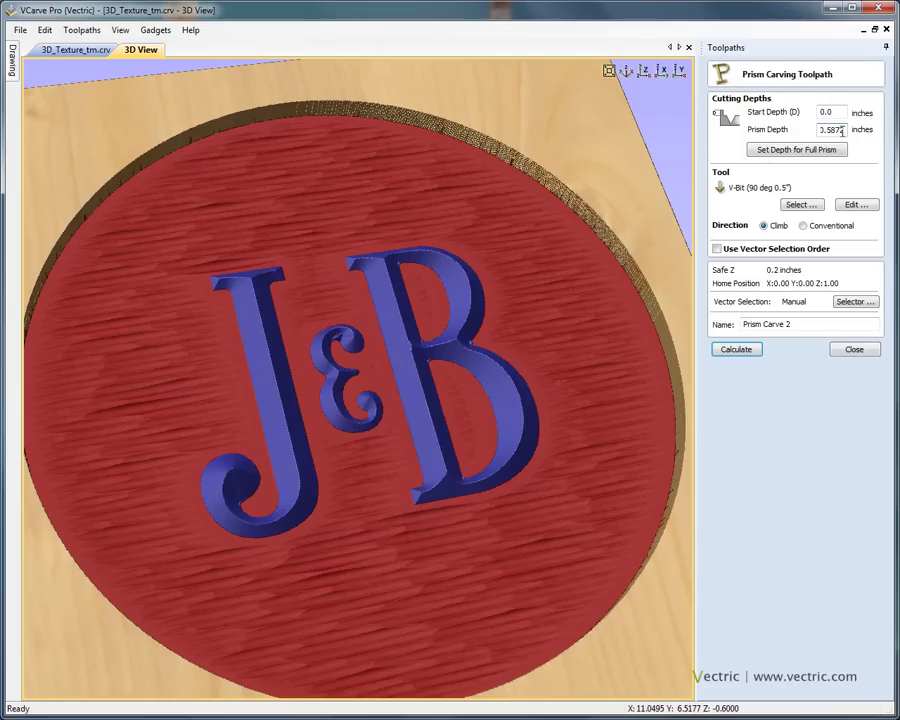